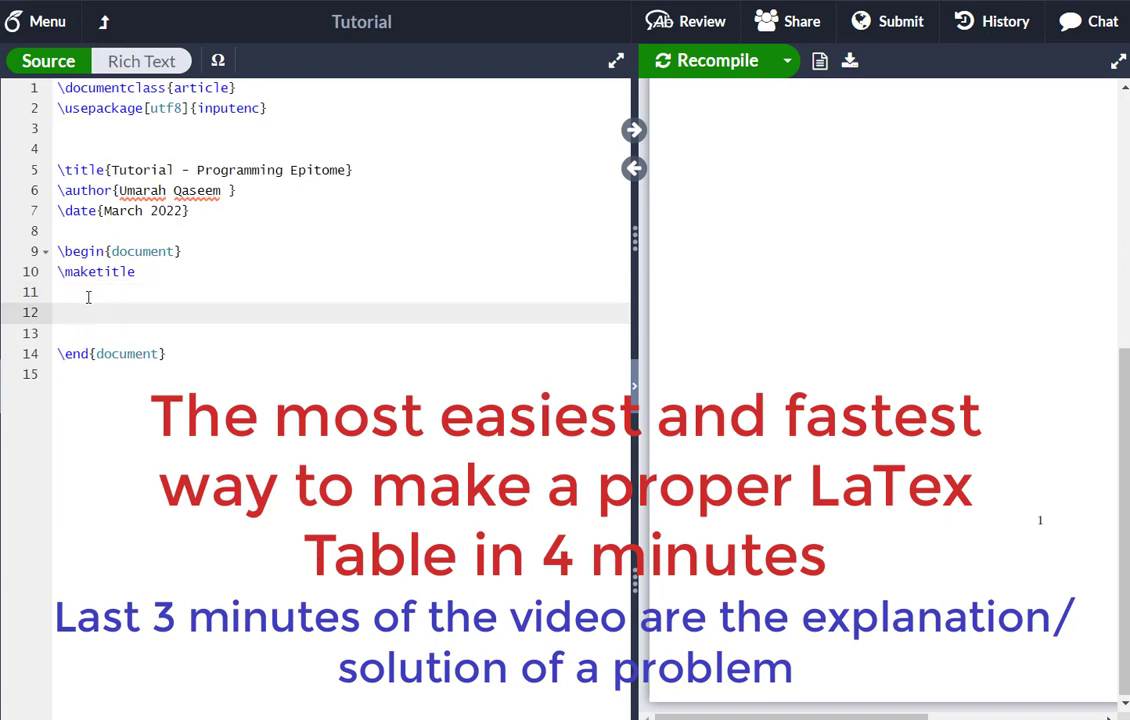
# - Insert the table snippet from the \begin{tab} autocomplete and delete its placeholder centering, tabular, caption and label lines
pyautogui.write('\x08egin')
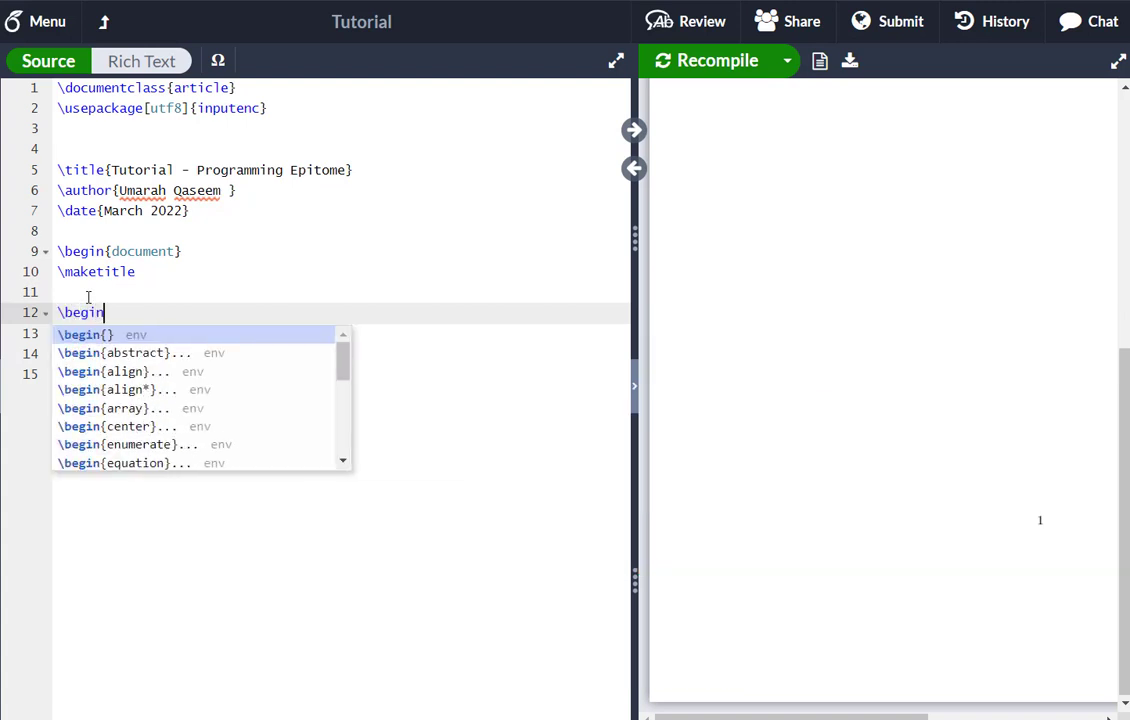
pyautogui.write('{tab')
pyautogui.press('Return')
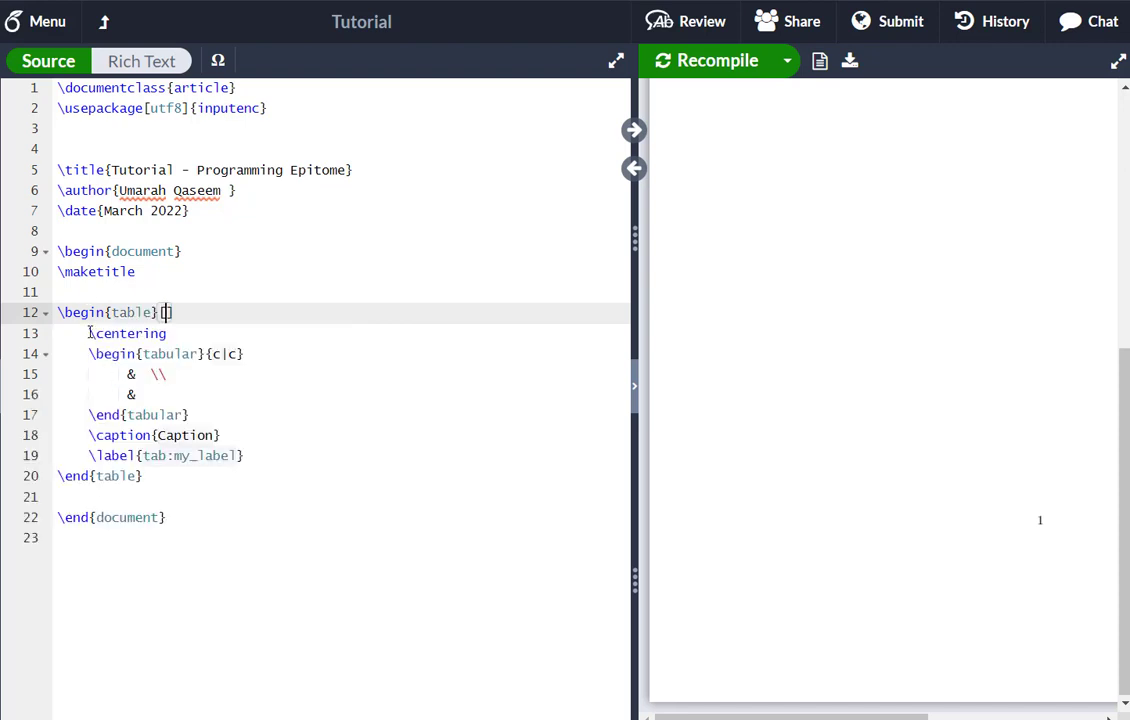
pyautogui.moveTo(89, 334); pyautogui.dragTo(253, 455)
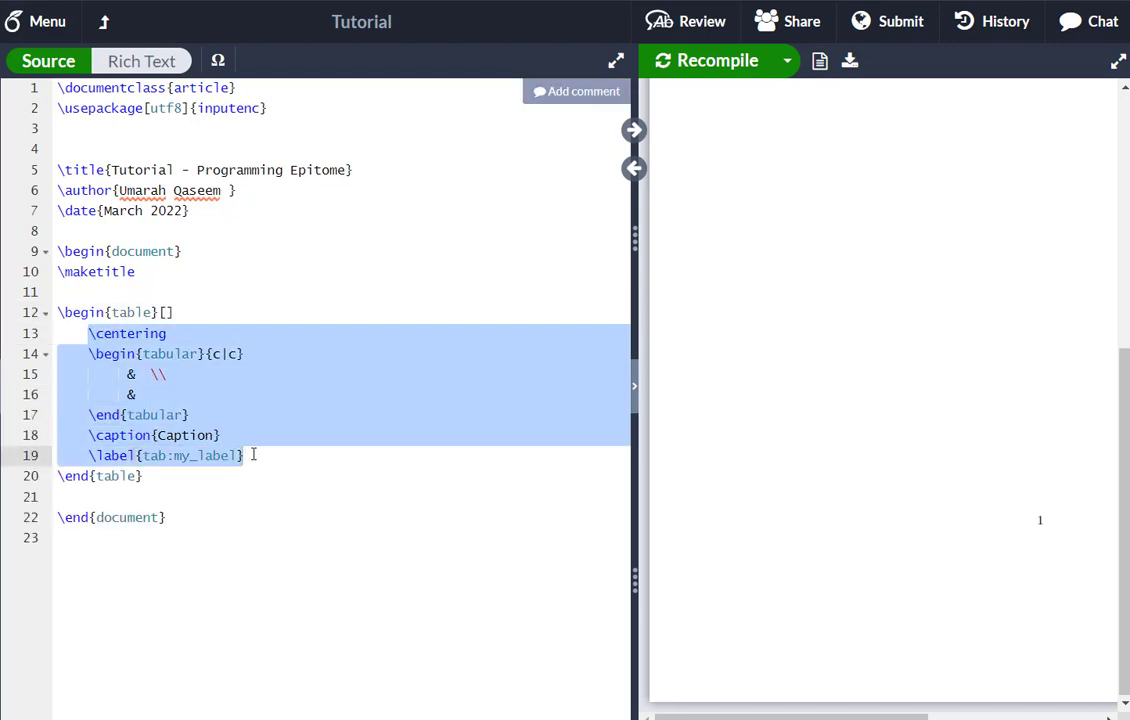
pyautogui.press('BackSpace')
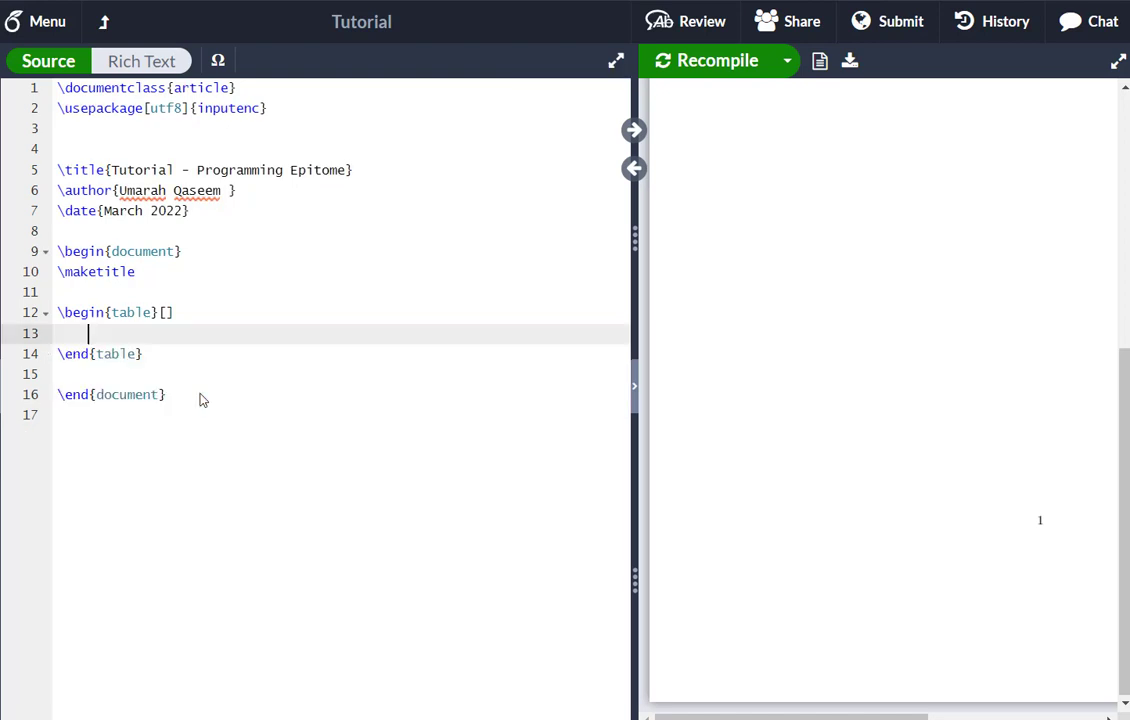
# - Add blank lines inside the table and enter the \centering command
pyautogui.press('Return')
pyautogui.press('Up')
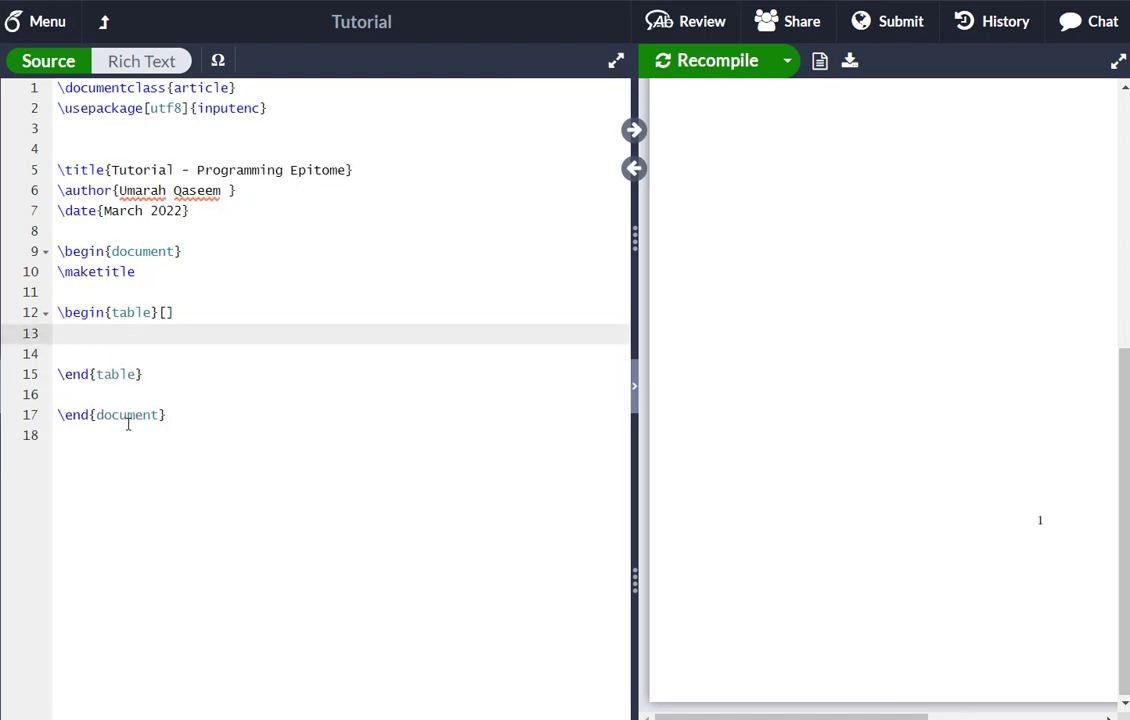
pyautogui.write('\\en')
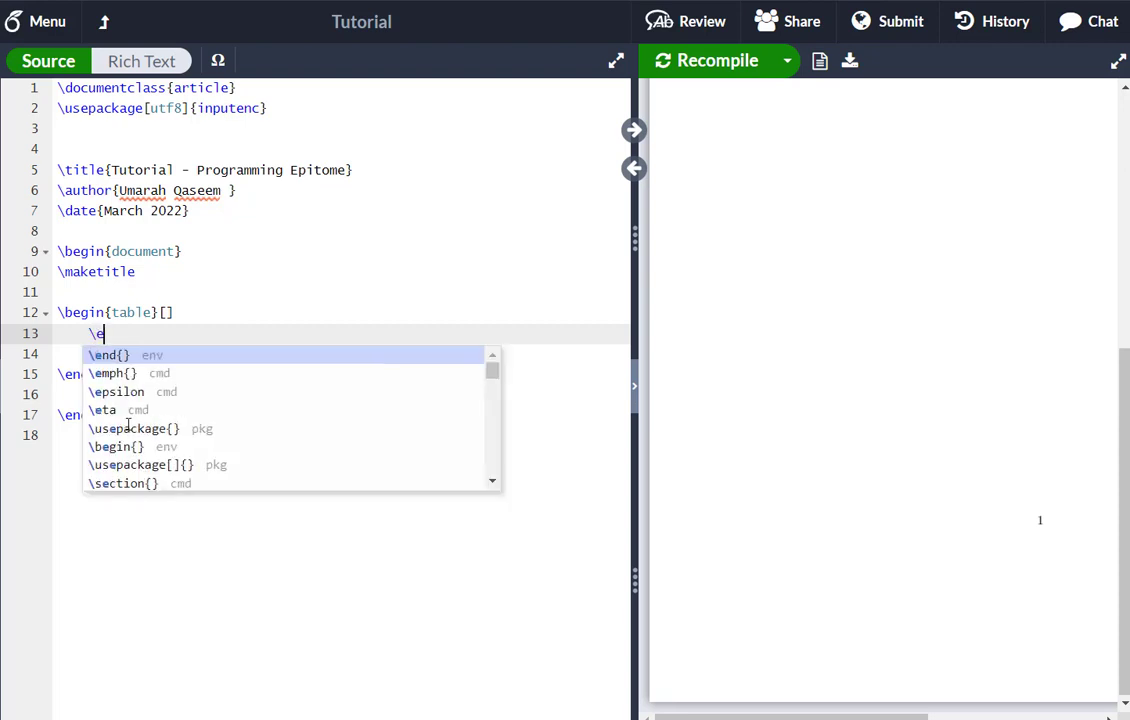
pyautogui.press('BackSpace')
pyautogui.press('BackSpace')
pyautogui.write('centering')
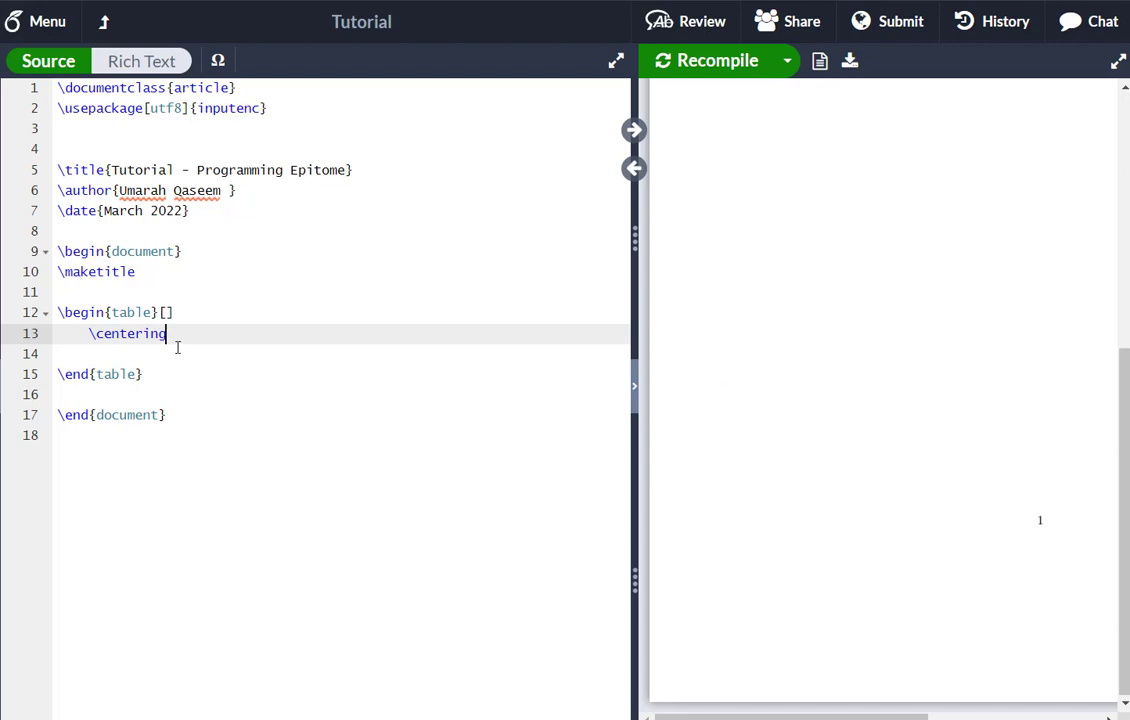
pyautogui.press('Return')
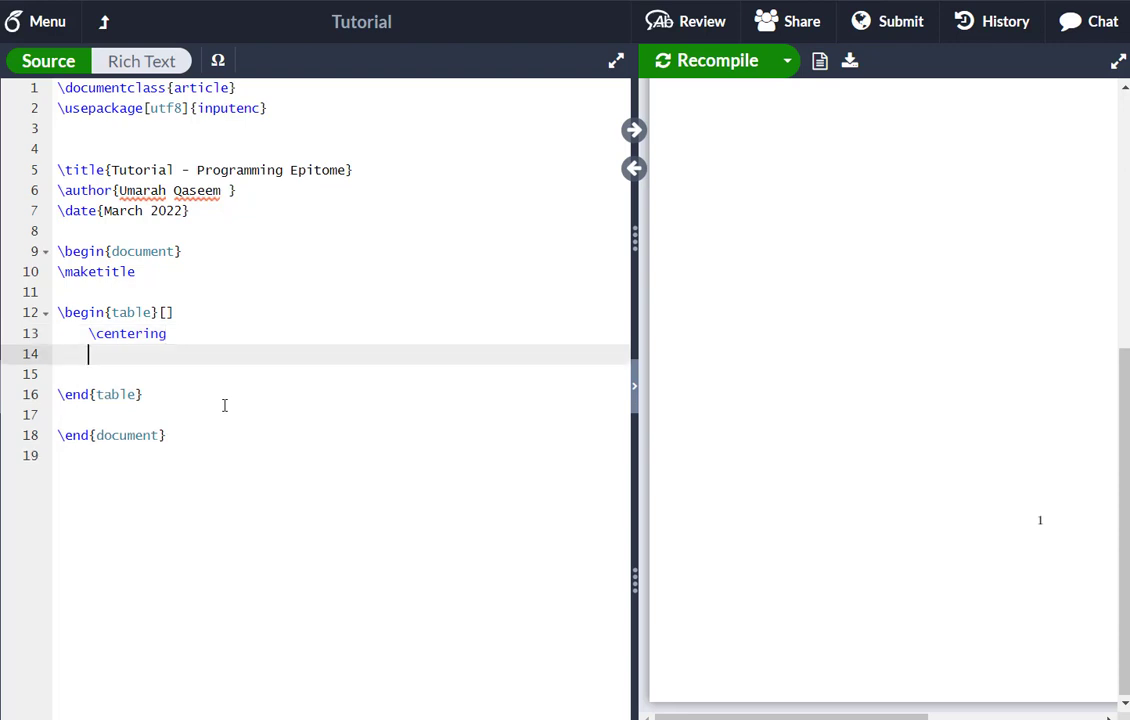
# - Add \caption{Easiest Table} on the next line and begin a \begin{tab environment below it
pyautogui.write('\\caption')
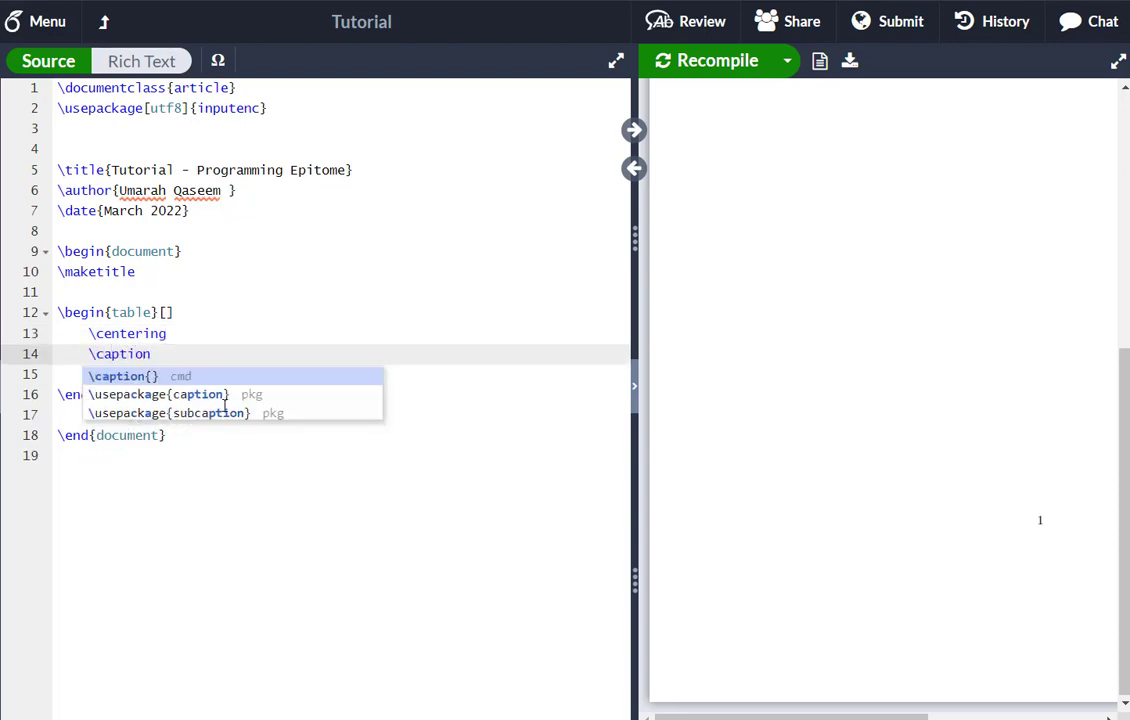
pyautogui.write('{')
pyautogui.press('BackSpace')
pyautogui.write('{')
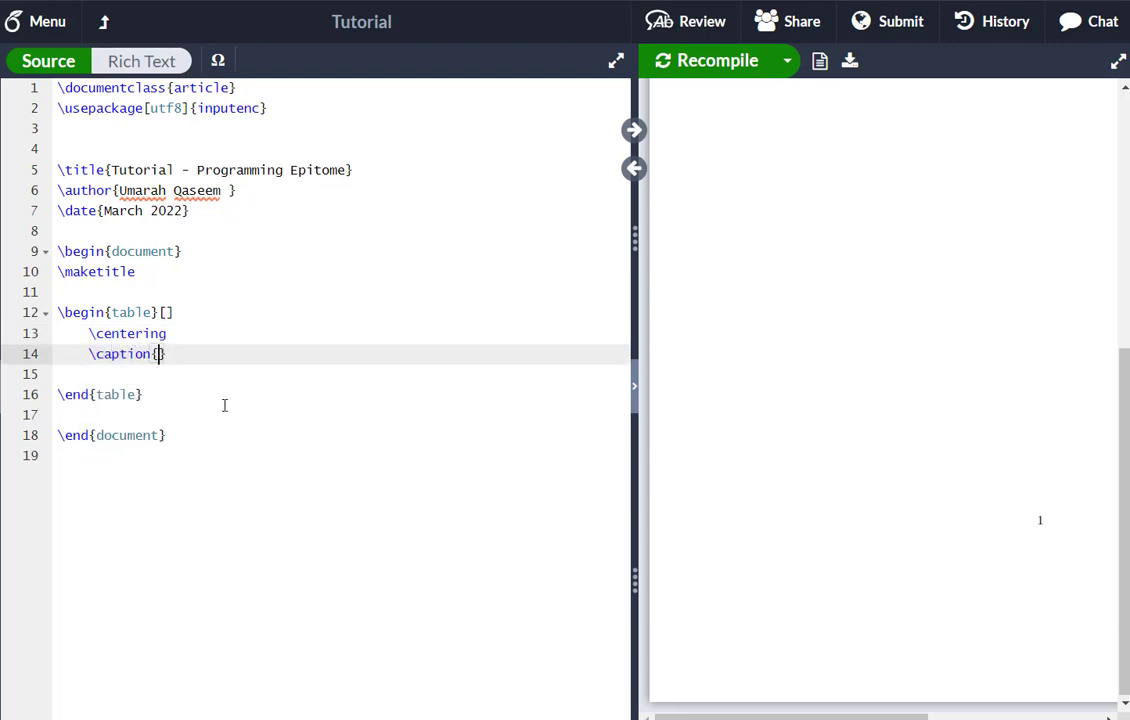
pyautogui.write('Easiest Table')
pyautogui.press('Right')
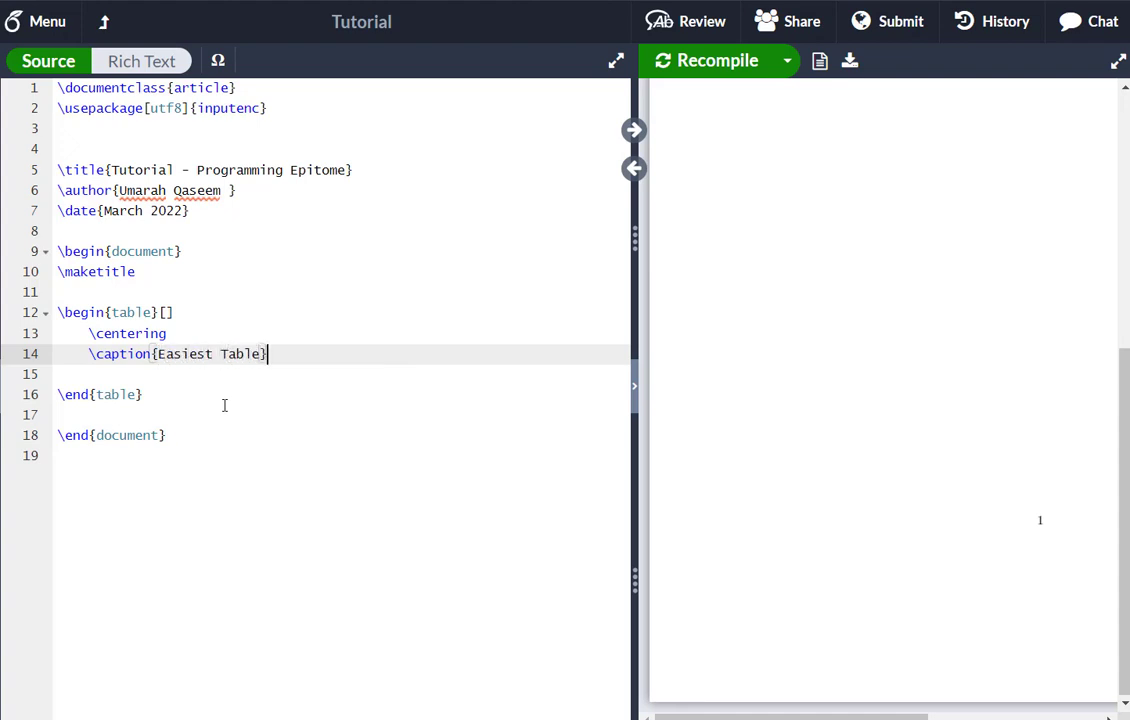
pyautogui.press('Return')
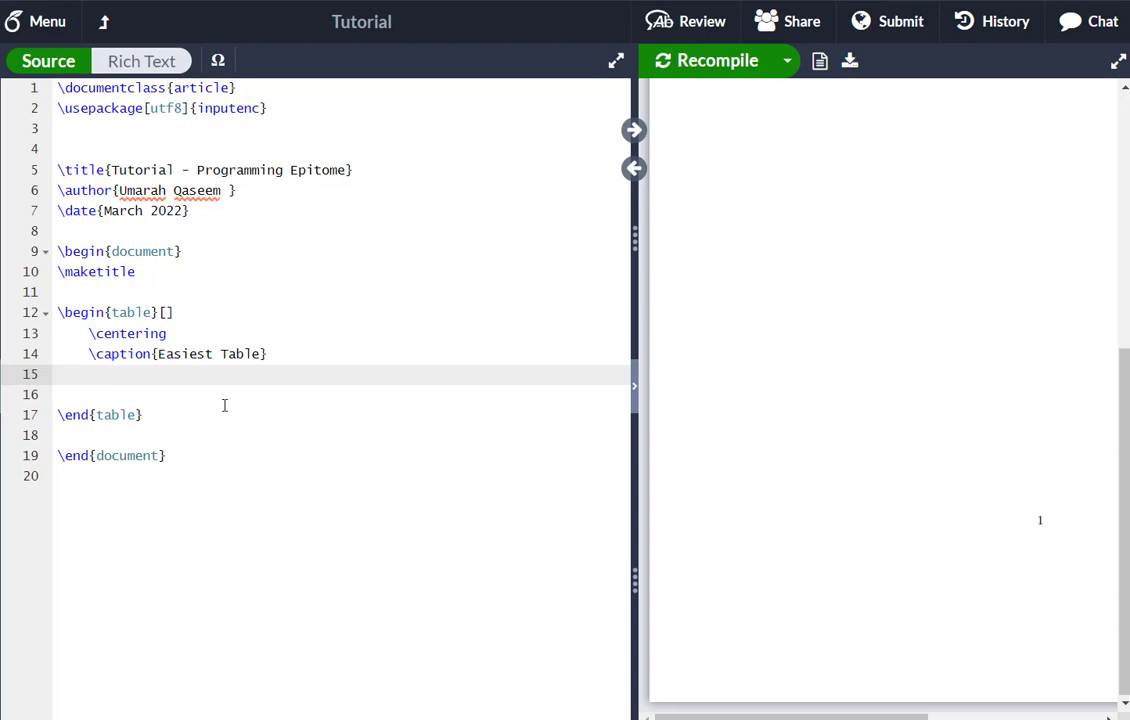
pyautogui.write('\\')
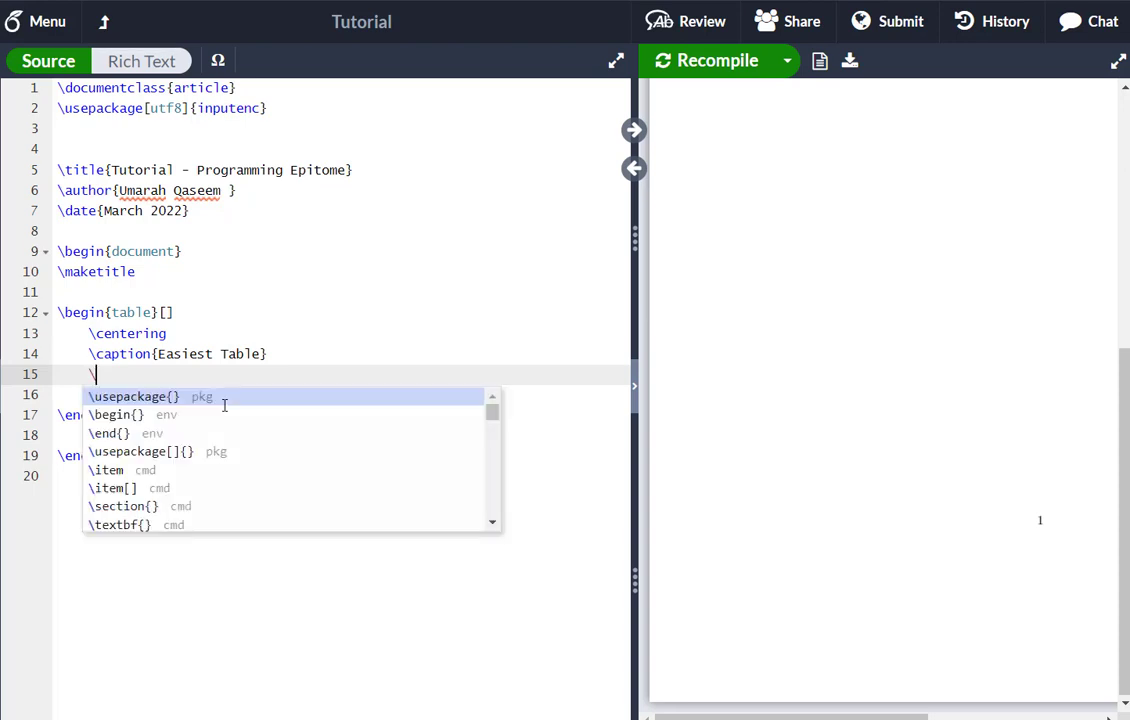
pyautogui.write('begin{')
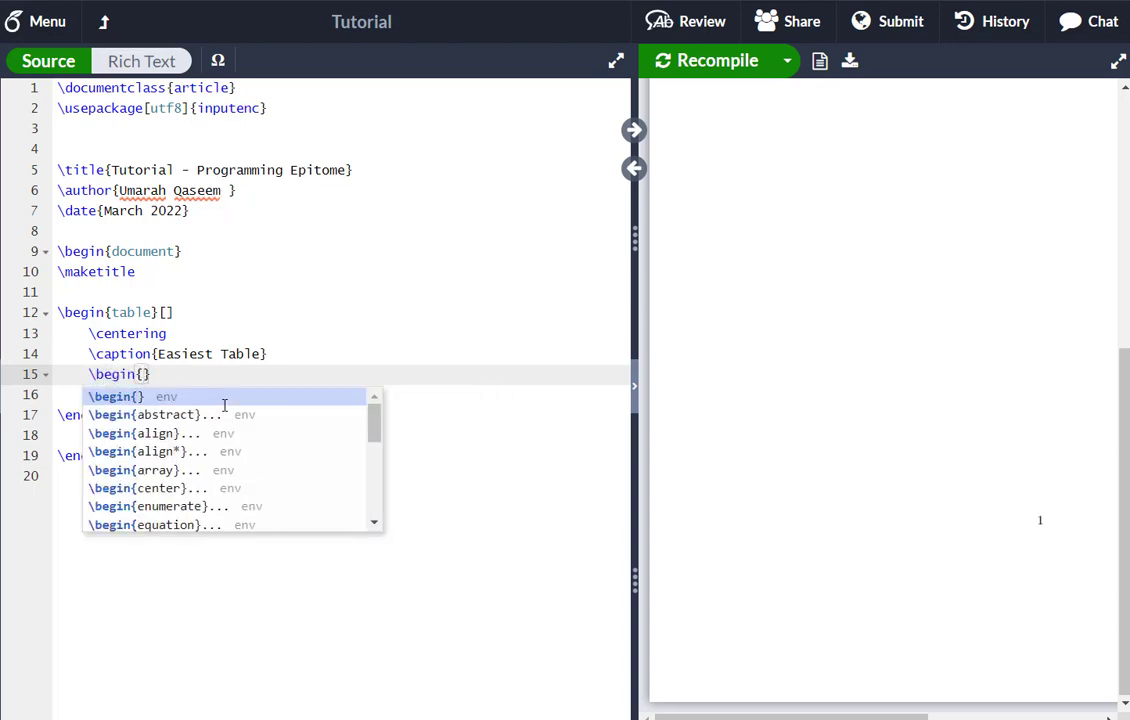
pyautogui.write('tab')
# - Insert the tabular environment suggestion and delete its placeholder rows
pyautogui.press('Down')
pyautogui.press('Down')
pyautogui.press('Return')
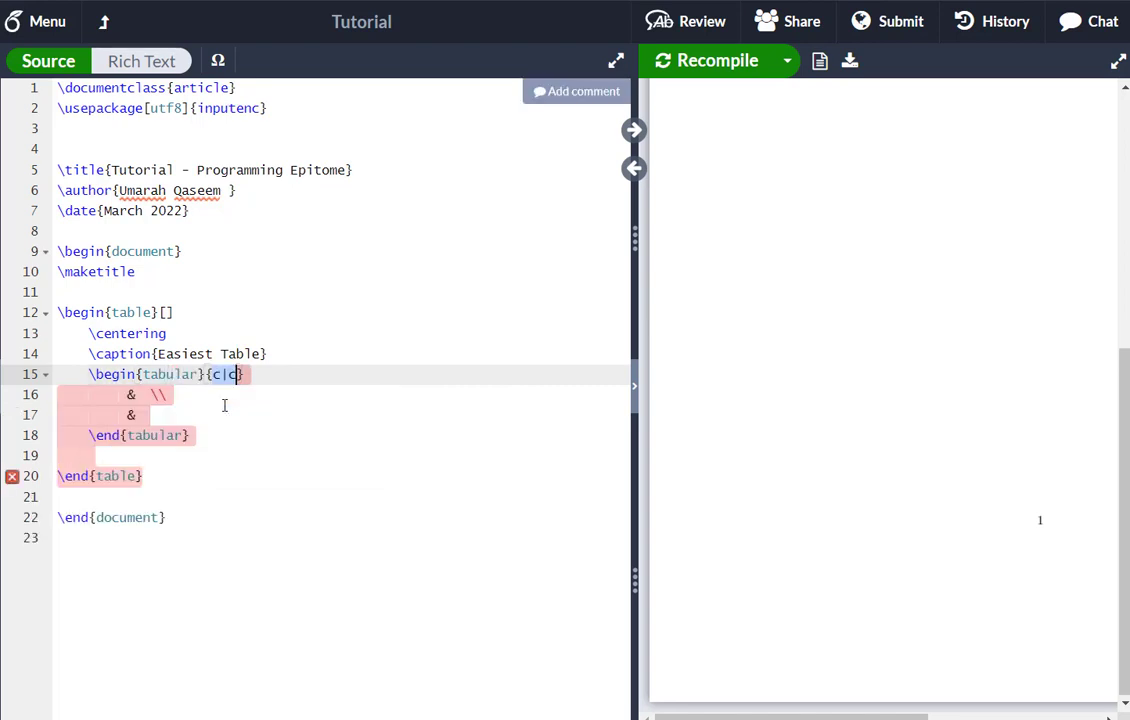
pyautogui.moveTo(120, 394); pyautogui.dragTo(185, 416)
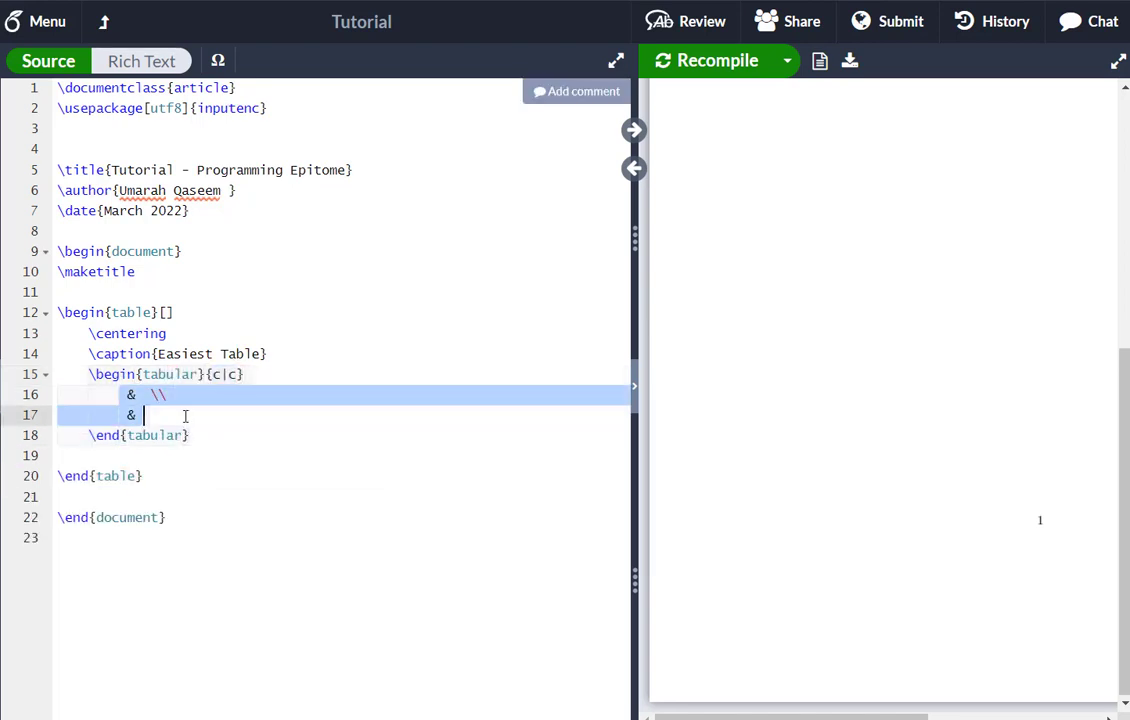
pyautogui.press('BackSpace')
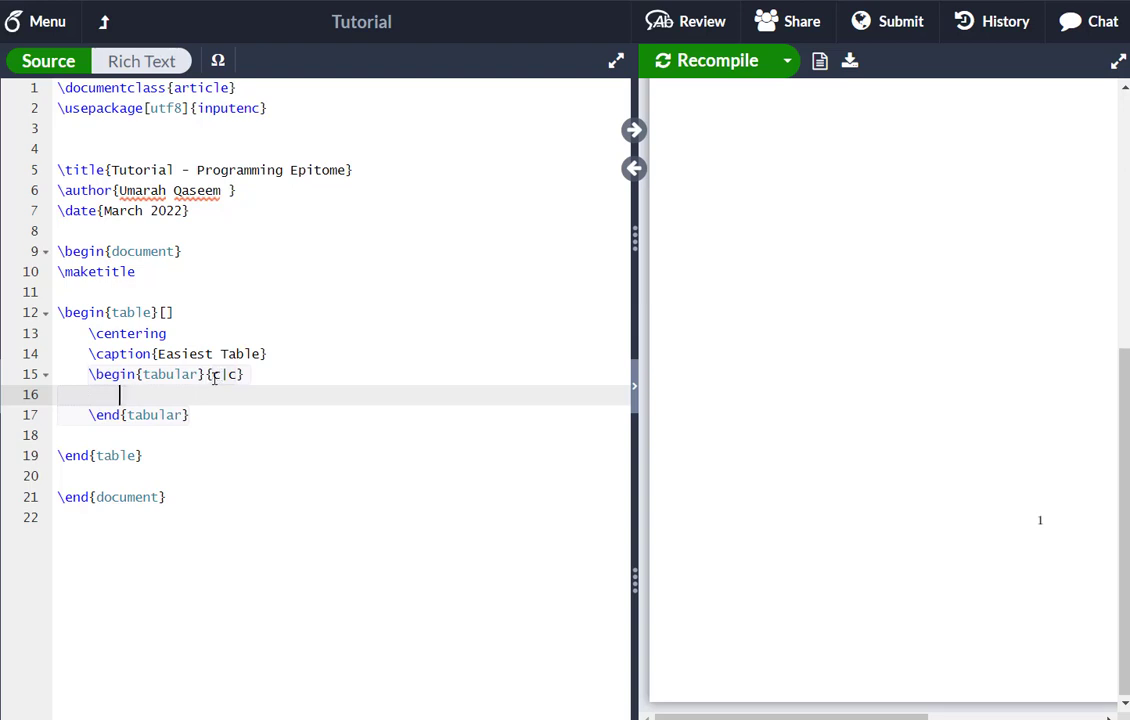
# - Replace the c|c column specification with |l|l|c|
pyautogui.moveTo(212, 374); pyautogui.dragTo(237, 375)
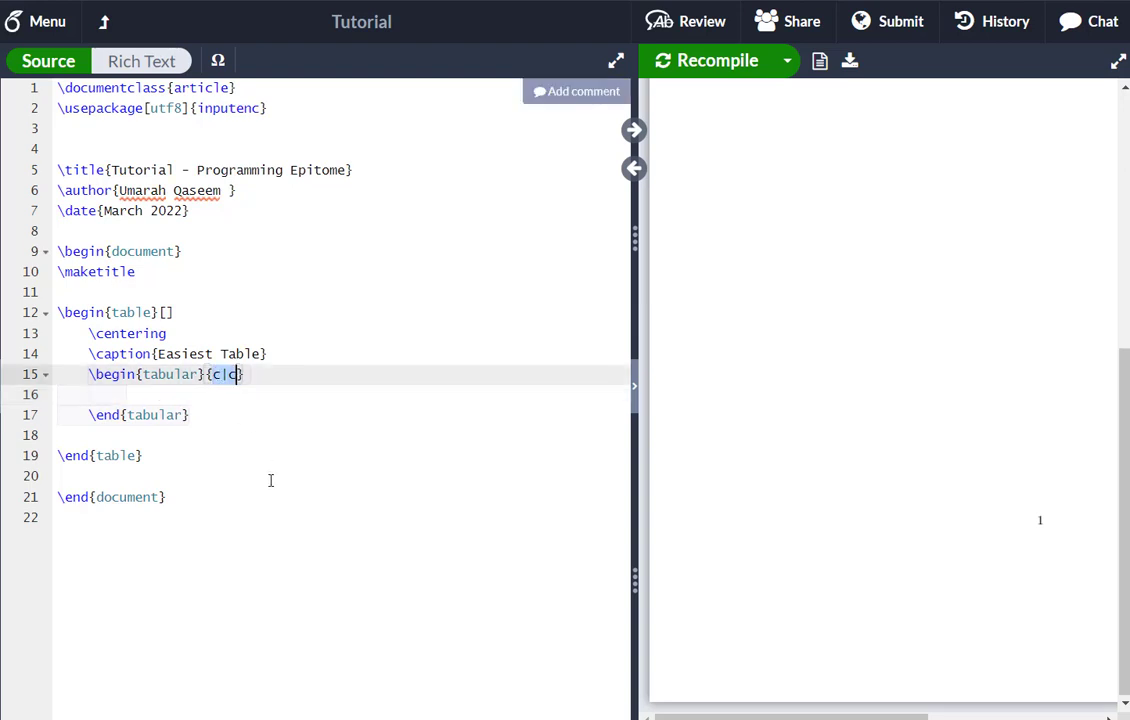
pyautogui.press('BackSpace')
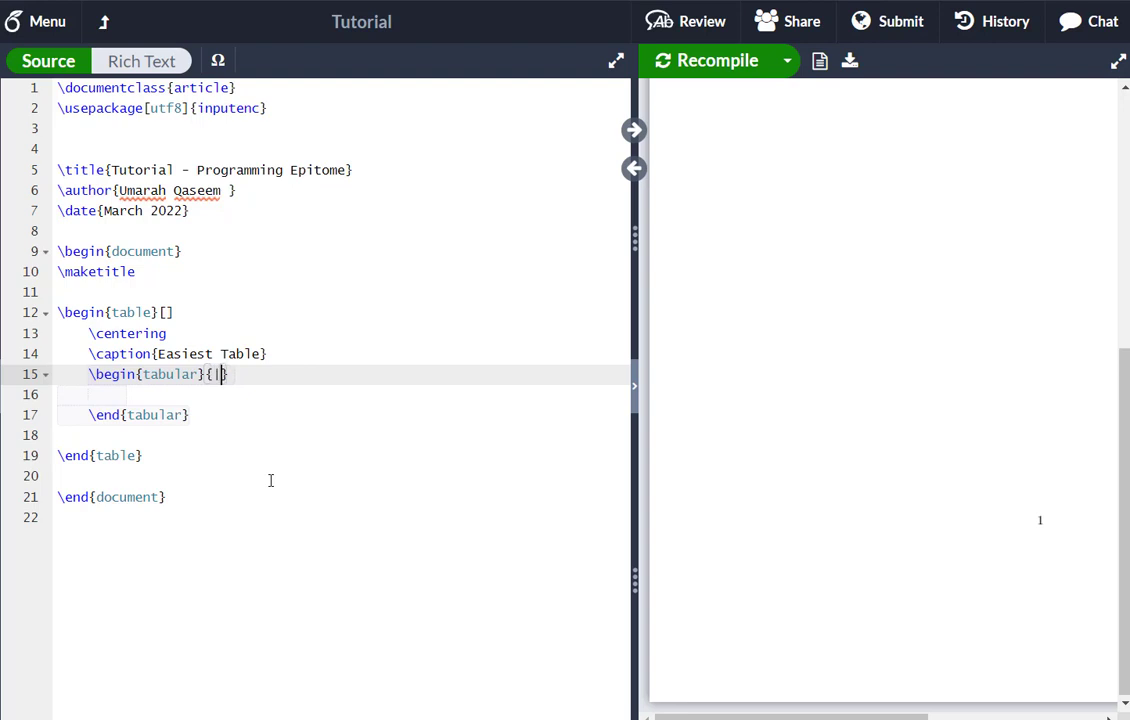
pyautogui.write('|;')
pyautogui.press('BackSpace')
pyautogui.write('l|l|')
pyautogui.write('c|')
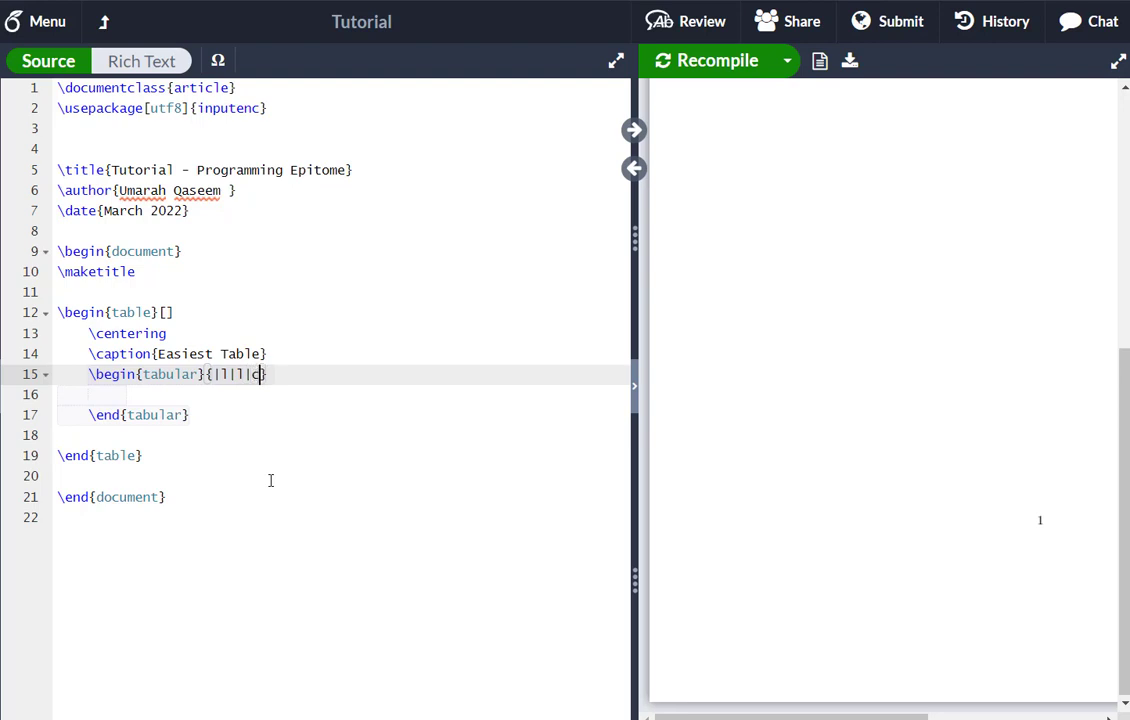
pyautogui.click(234, 400)
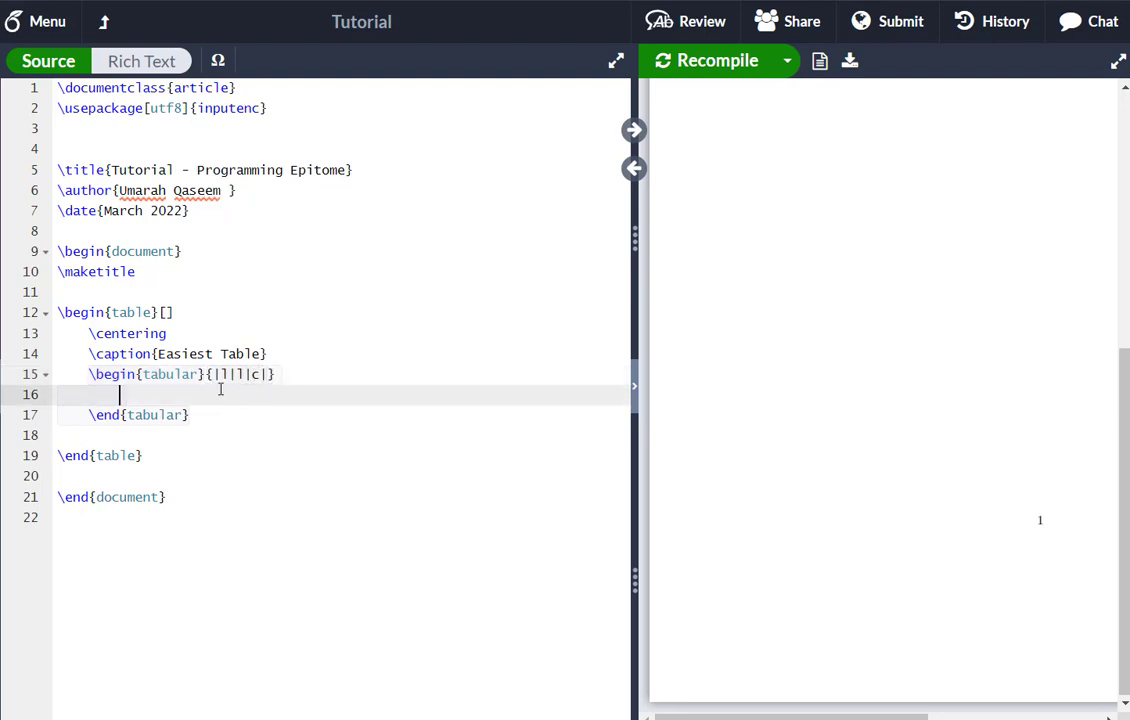
pyautogui.moveTo(213, 374); pyautogui.dragTo(270, 377)
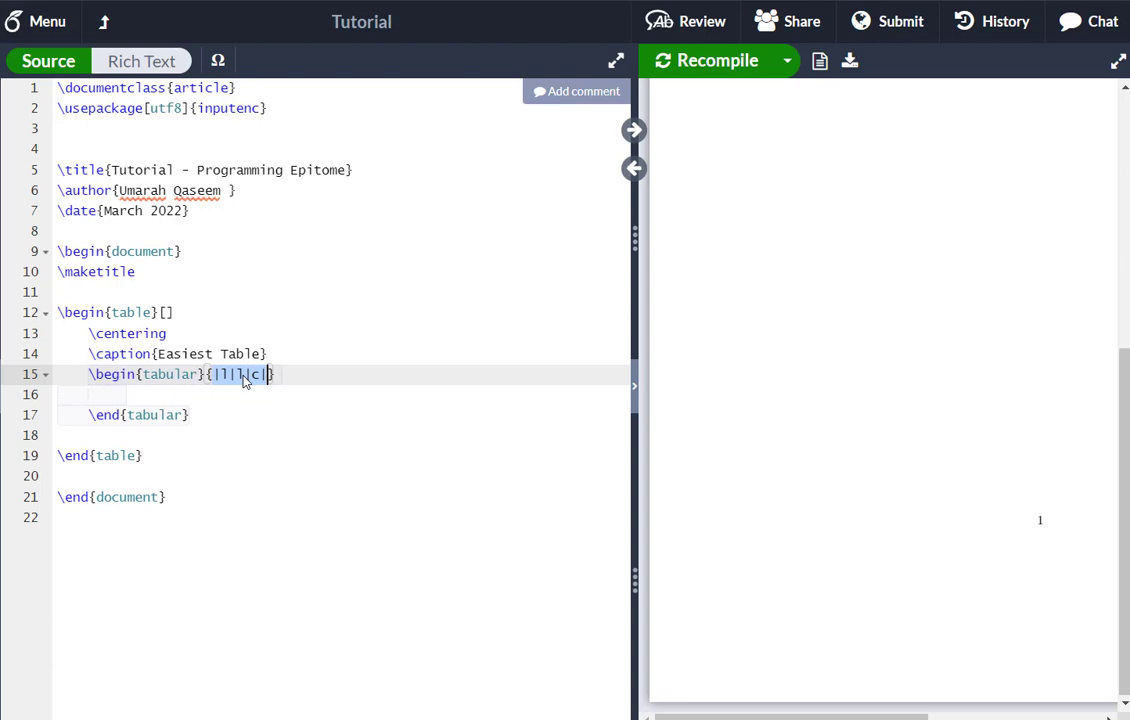
pyautogui.click(246, 378)
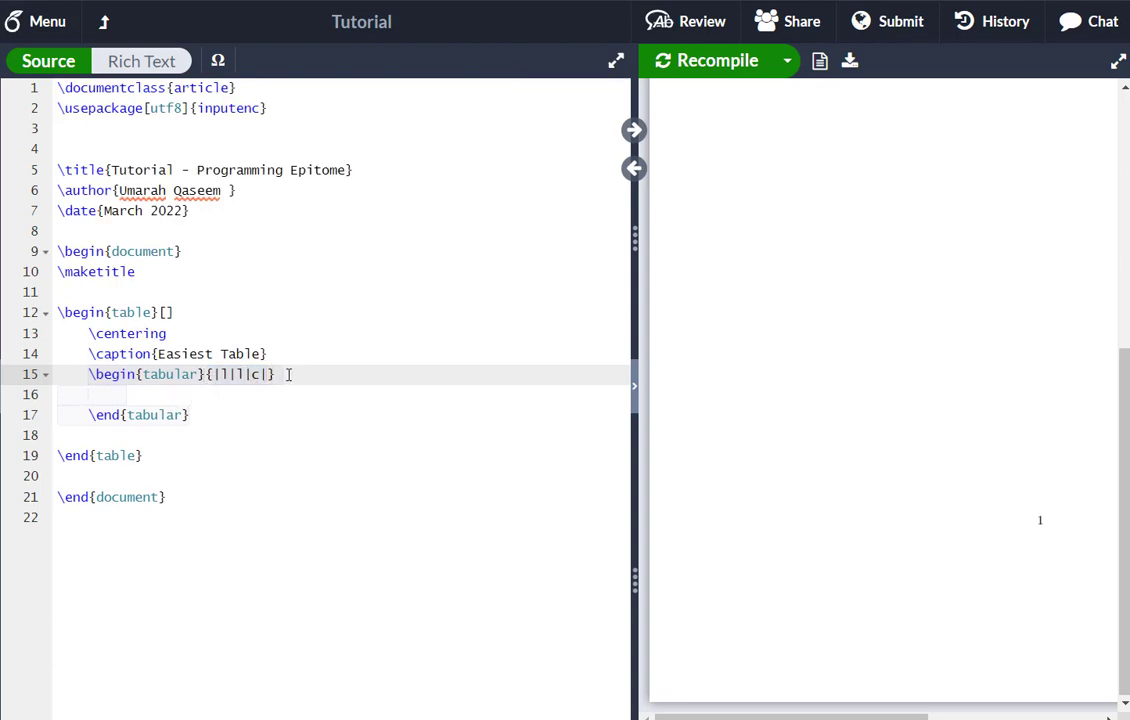
pyautogui.doubleClick(224, 375)
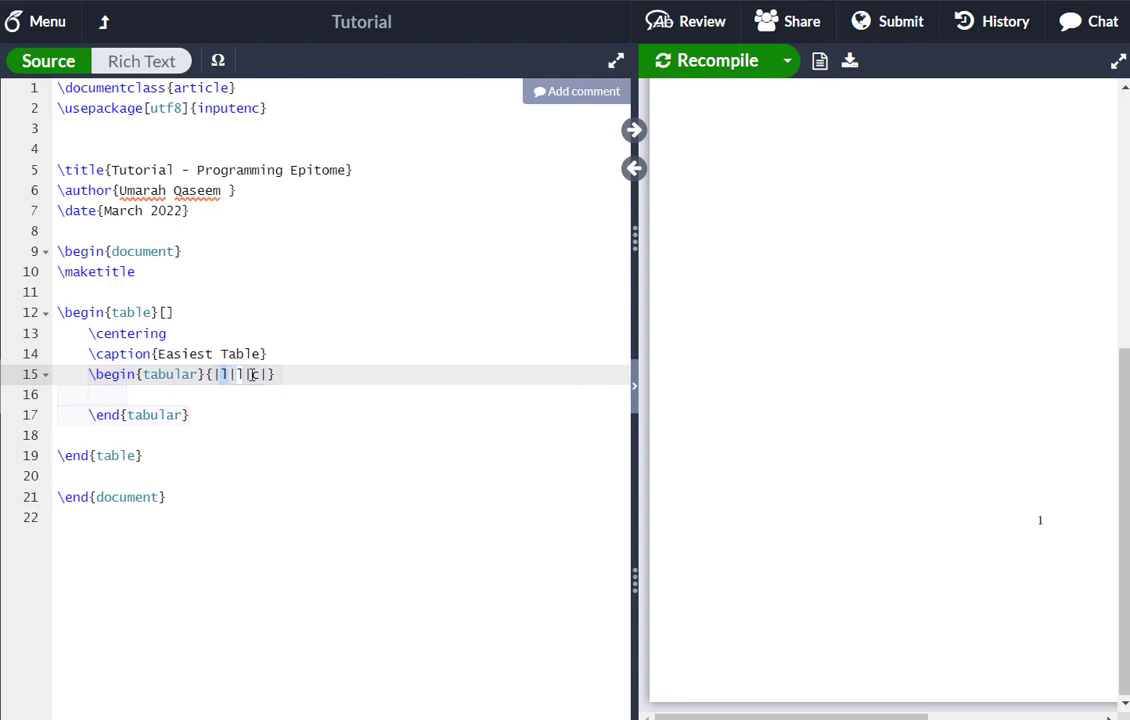
pyautogui.click(223, 392)
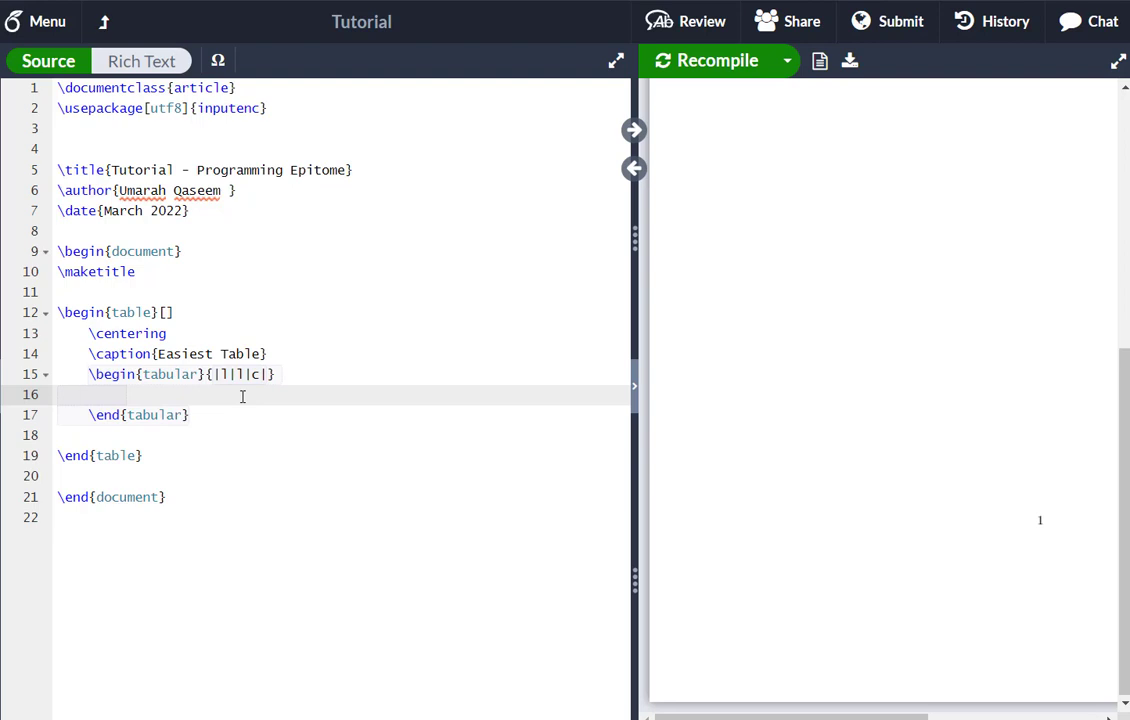
pyautogui.write('\\')
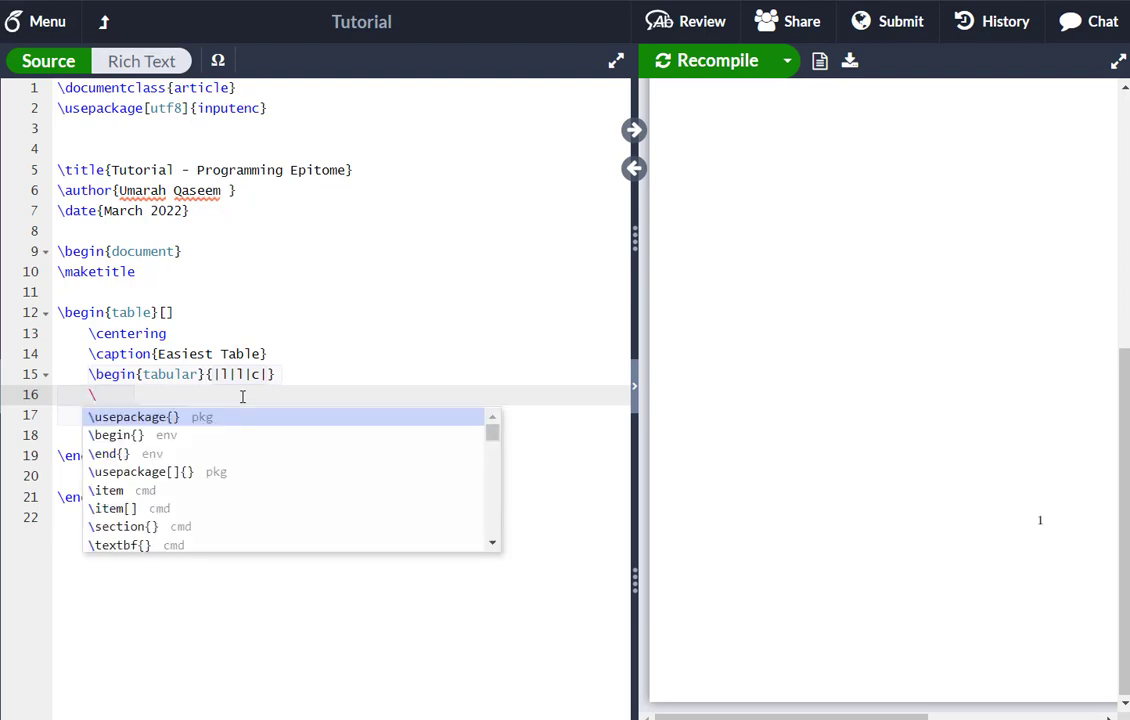
pyautogui.write('hline')
# - Add an \hline at the tabular top and try deleting the leading and trailing column border bars
pyautogui.press('Return')
pyautogui.press('Return')
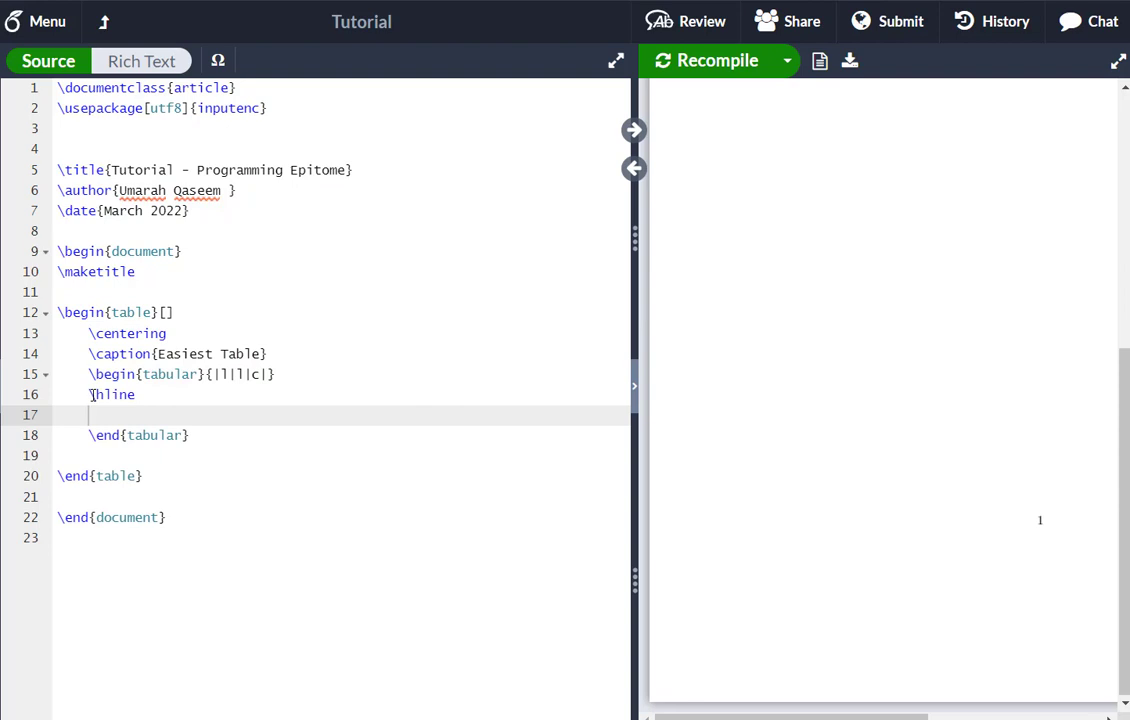
pyautogui.moveTo(90, 396); pyautogui.dragTo(140, 397)
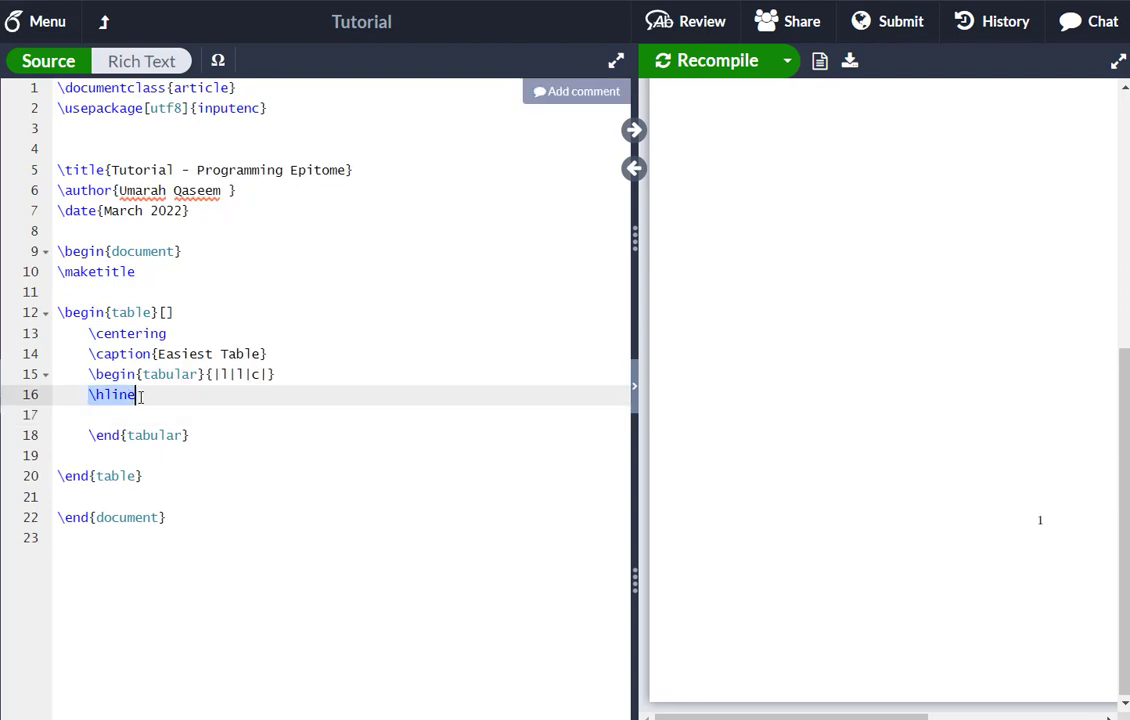
pyautogui.click(219, 375)
pyautogui.press('BackSpace')
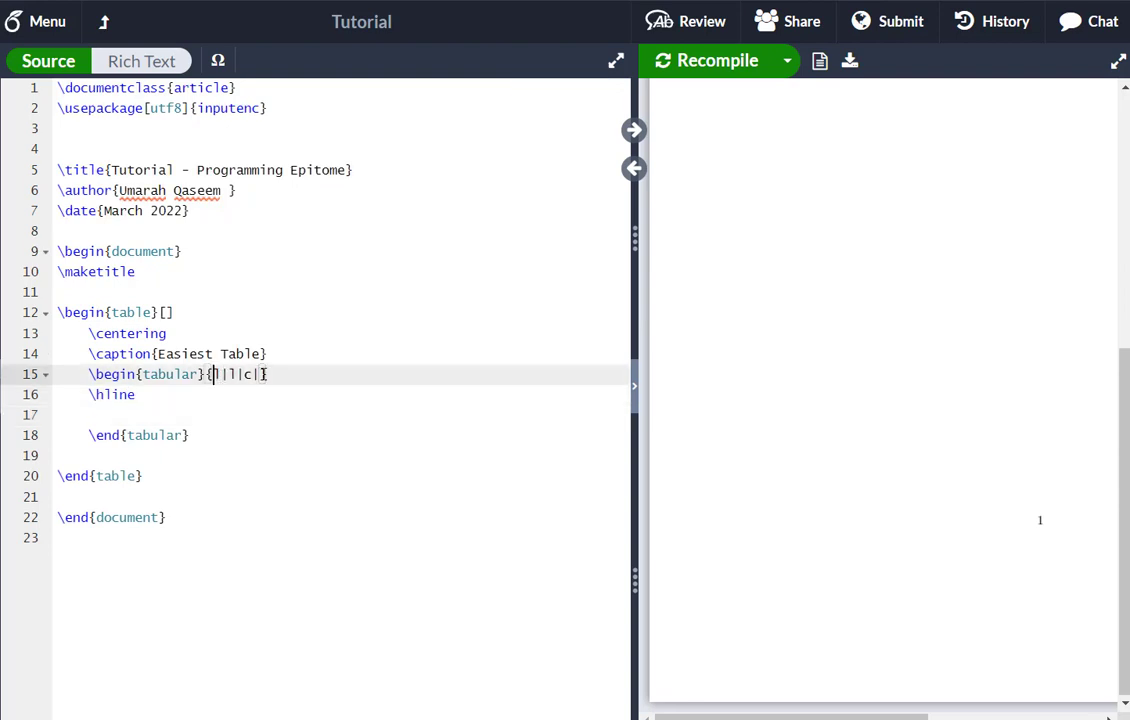
pyautogui.click(261, 374)
pyautogui.press('BackSpace')
# - Undo the border removal and type the bold Sr. and Dataset Type header cells
pyautogui.hotkey('ctrl', 'z')
pyautogui.click(134, 412)
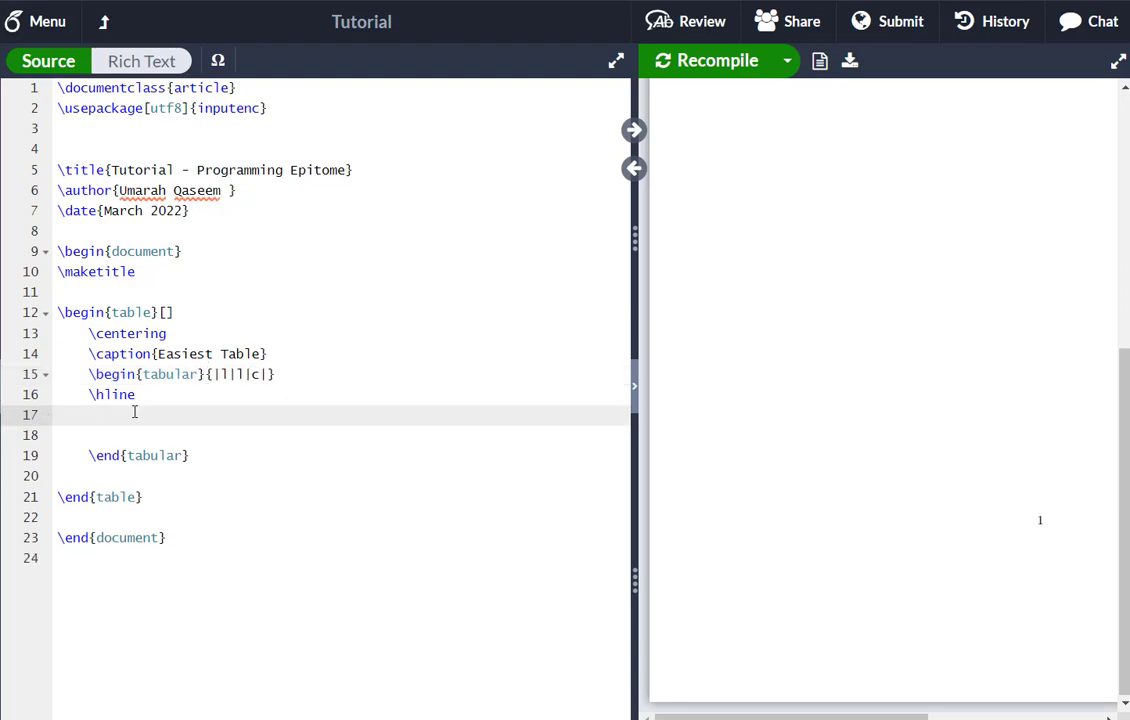
pyautogui.write('\\textbf{Sr.}  & \\t \textbf{')
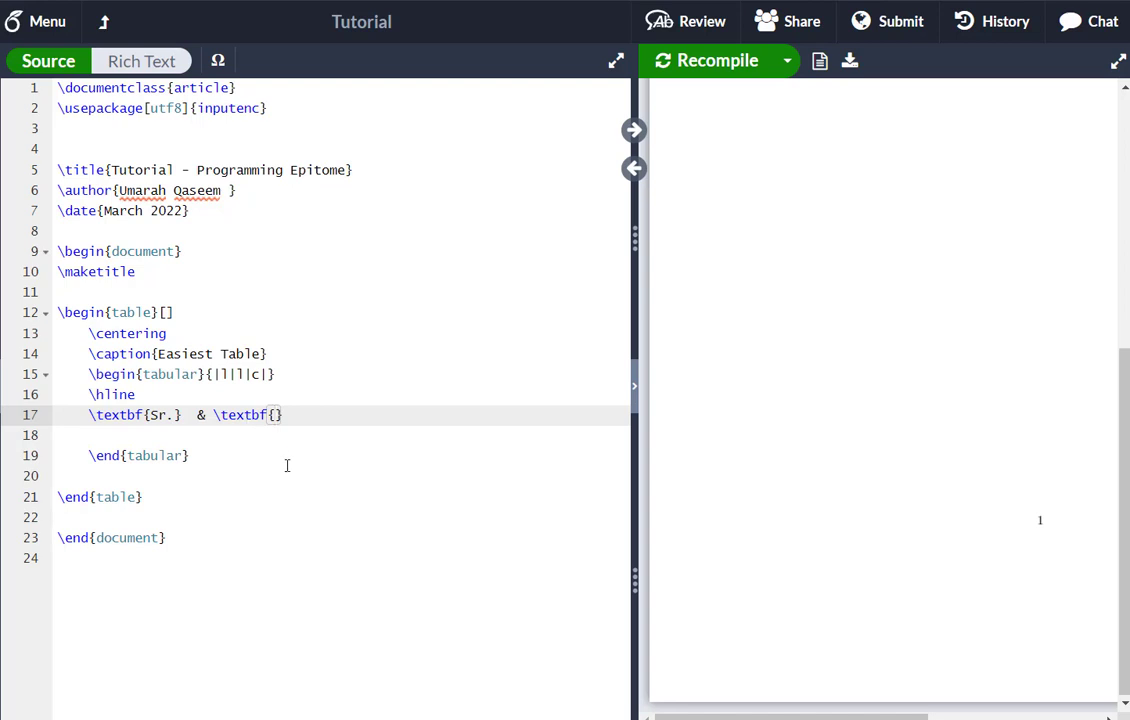
pyautogui.write('Dataset Type')
# - Finish the header with a bold Quantity cell and end the row with \\ \hline
pyautogui.press('Right')
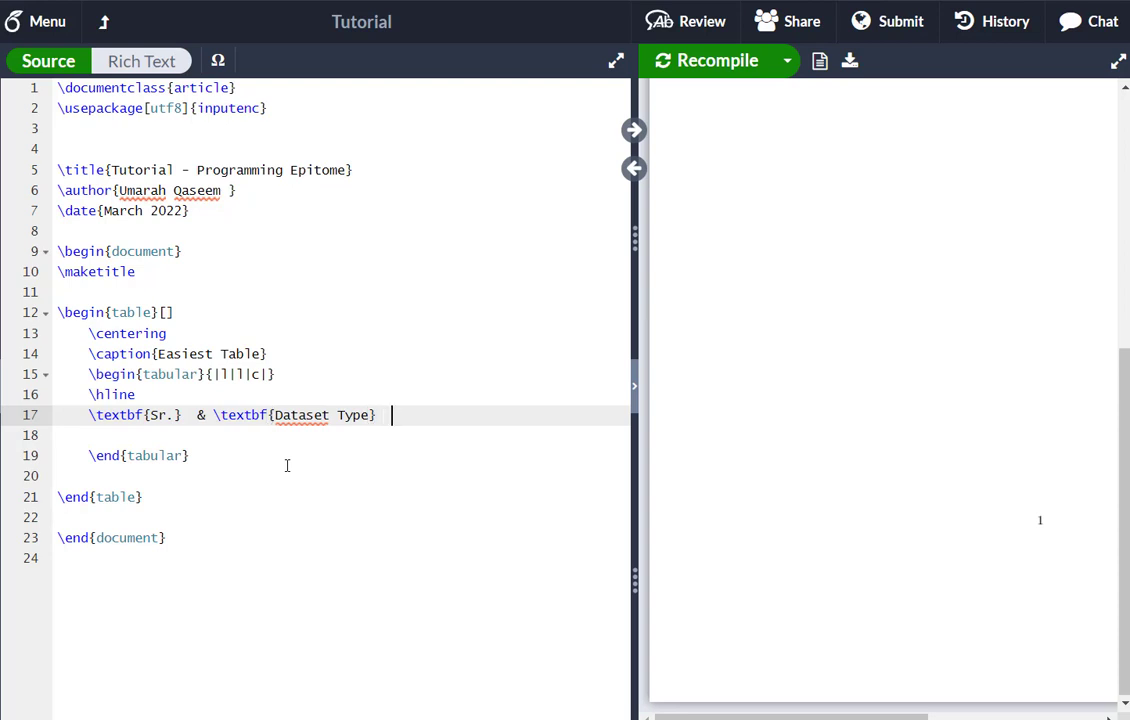
pyautogui.write('& \\t')
pyautogui.write('\textbf{')
pyautogui.write('Quan')
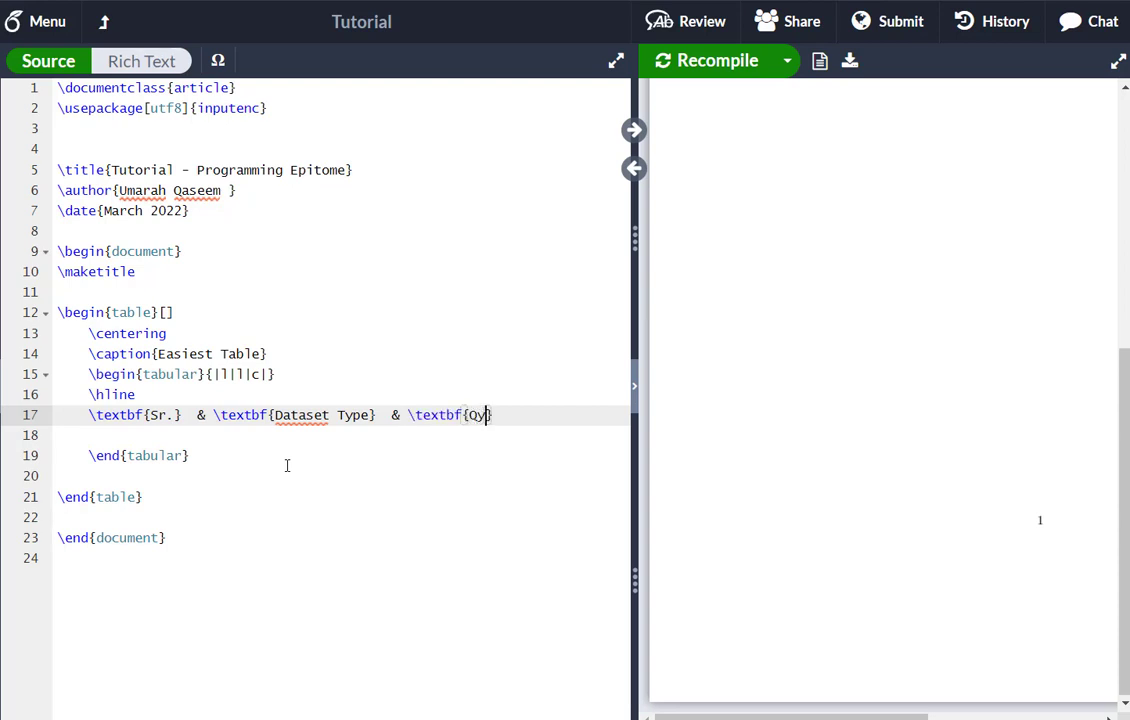
pyautogui.write('tity')
pyautogui.write(' \\\\ \\hli')
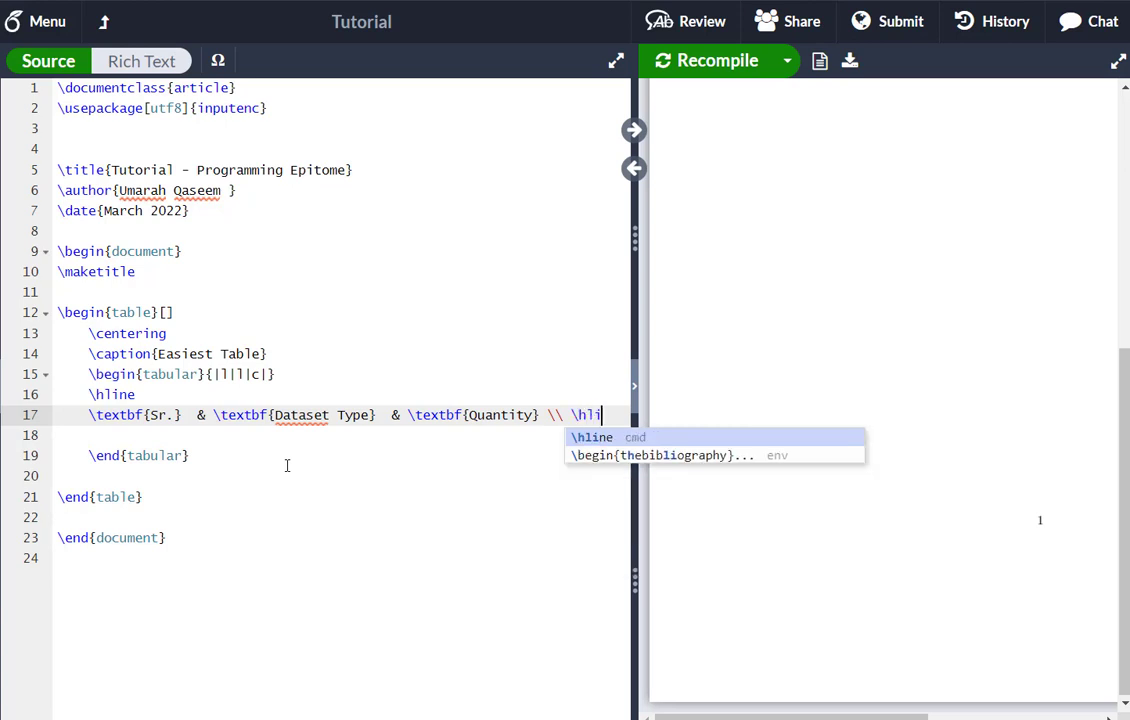
pyautogui.write('ne')
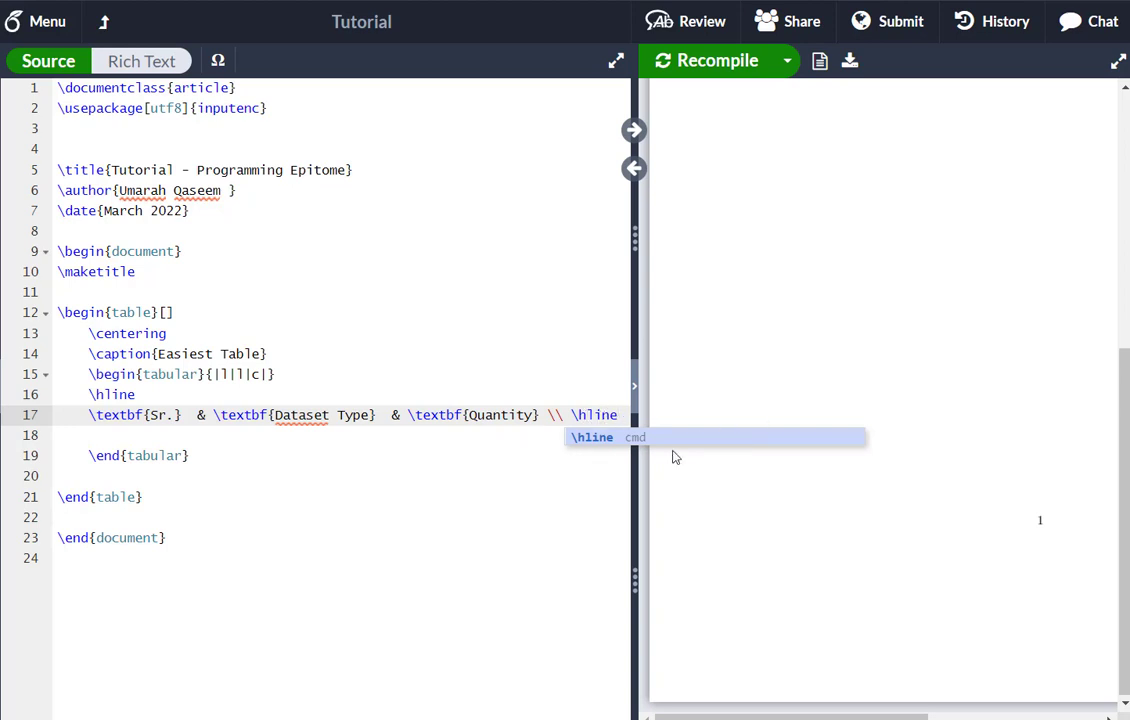
pyautogui.press('Return')
pyautogui.press('Return')
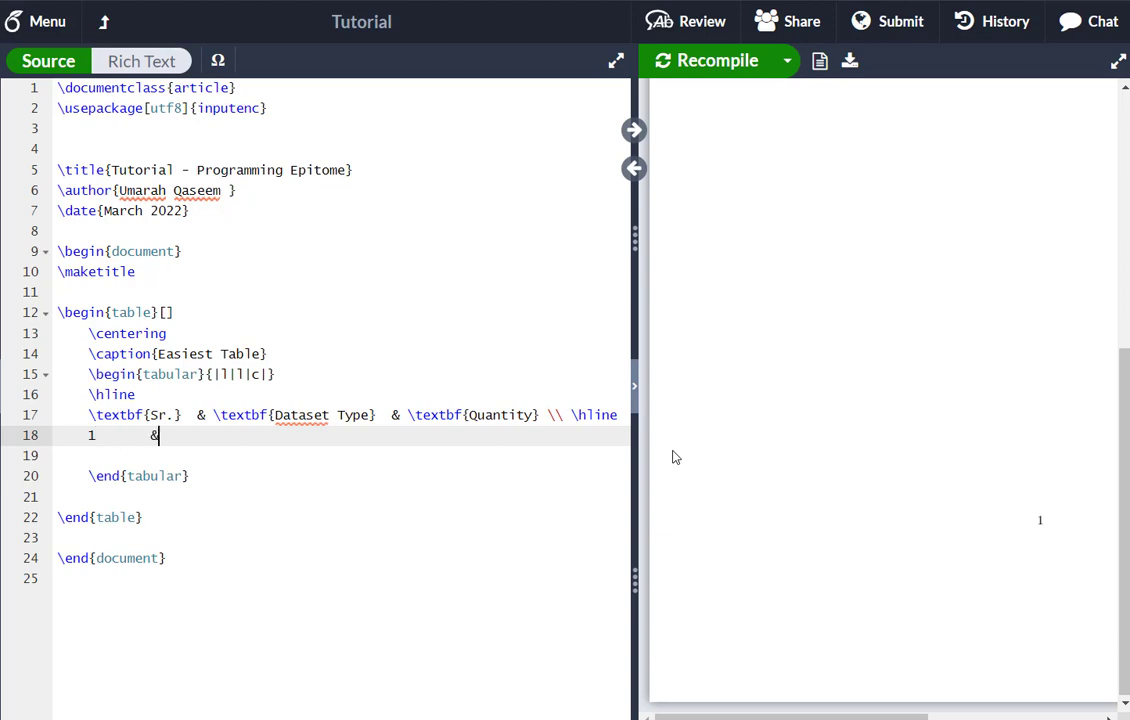
# - Type rows 1 Training 60,000, 2 Validation 20,000 and 3 Test 20,000, each ending \\ \hline
pyautogui.write('Training     & 60,')
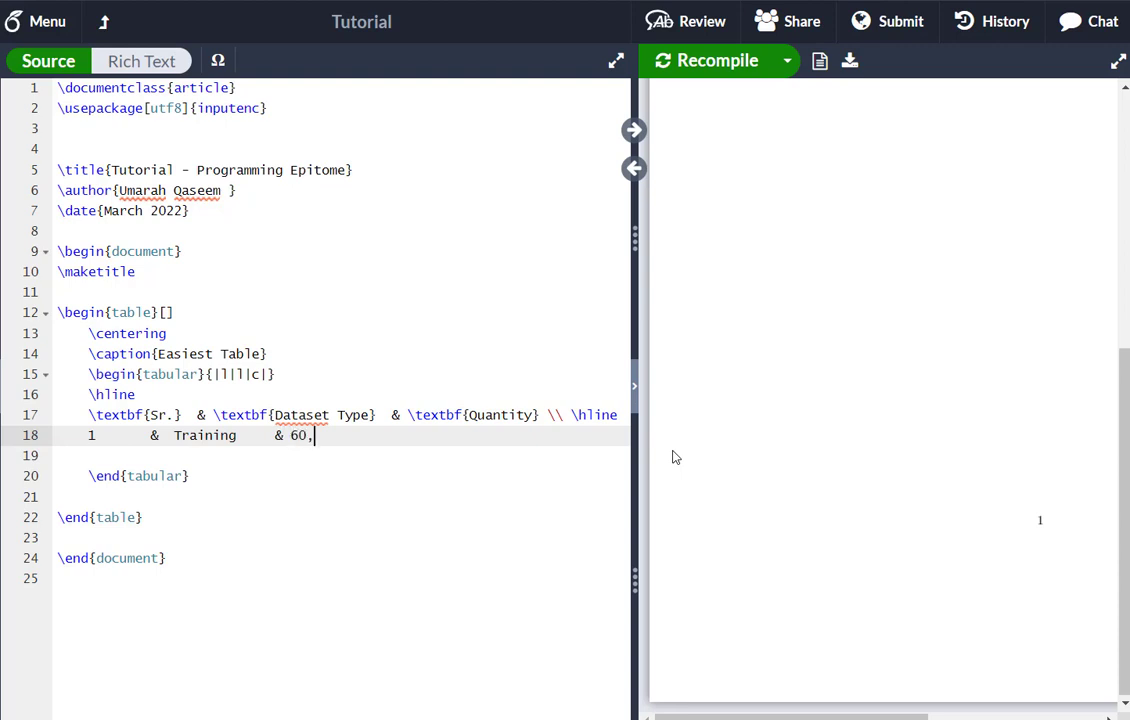
pyautogui.write('000')
pyautogui.write(' \\\\')
pyautogui.write(' \\ \\')
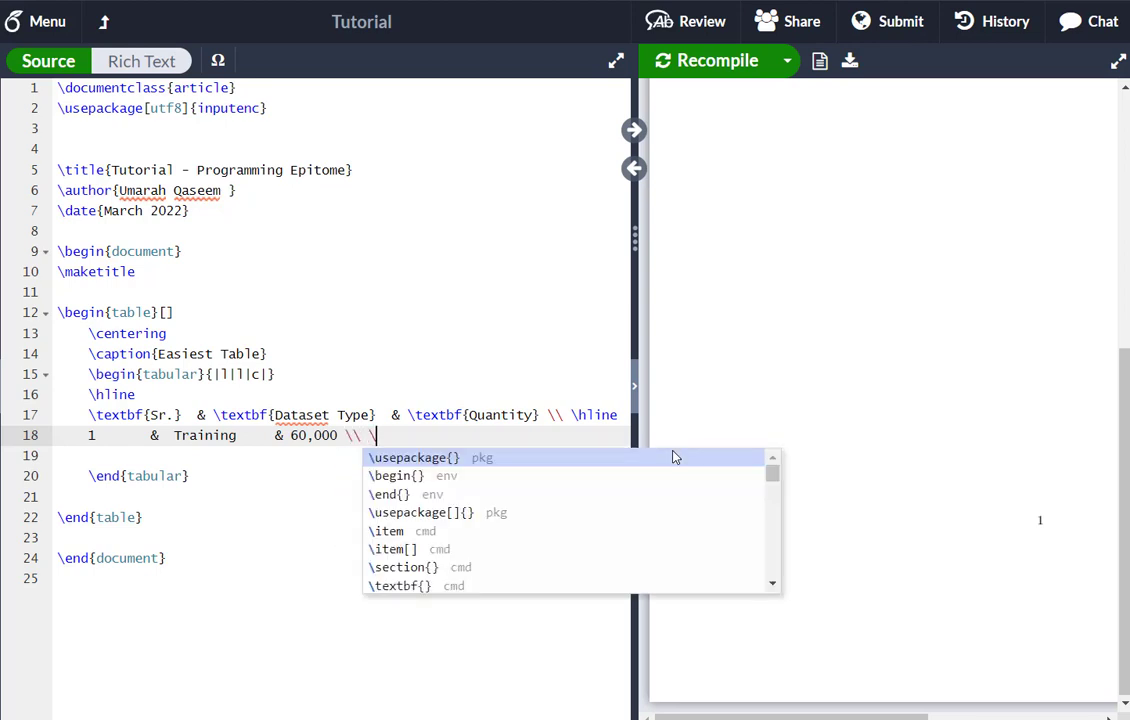
pyautogui.write('hline')
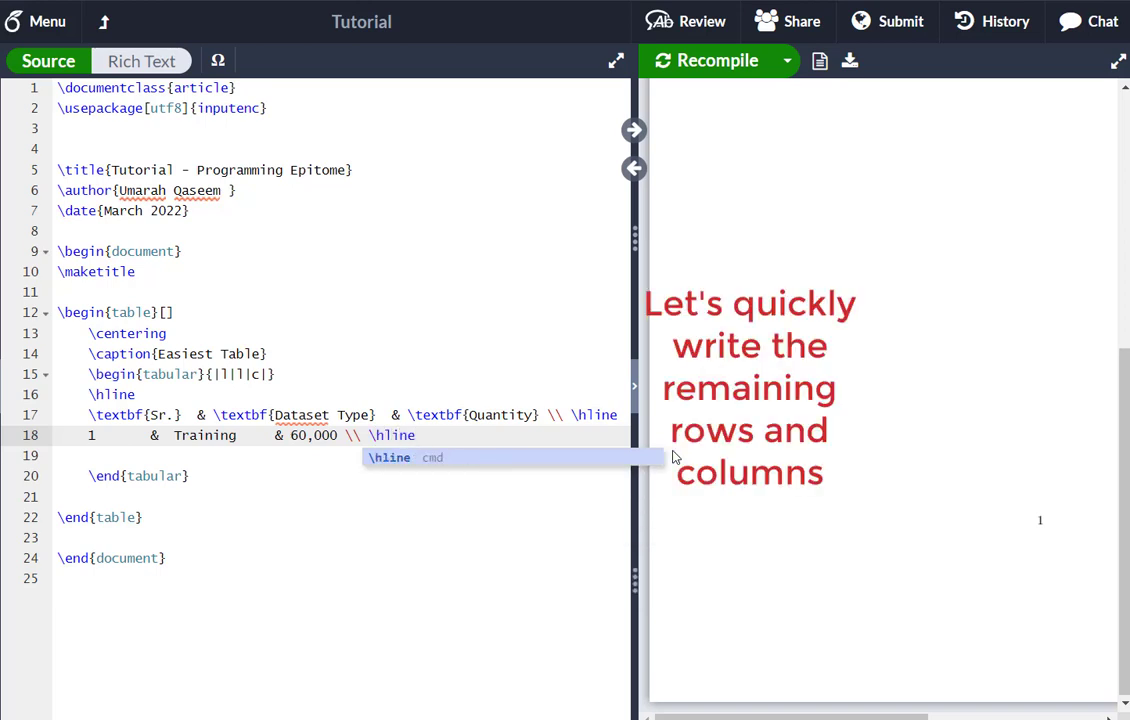
pyautogui.press('Return')
pyautogui.press('Return')
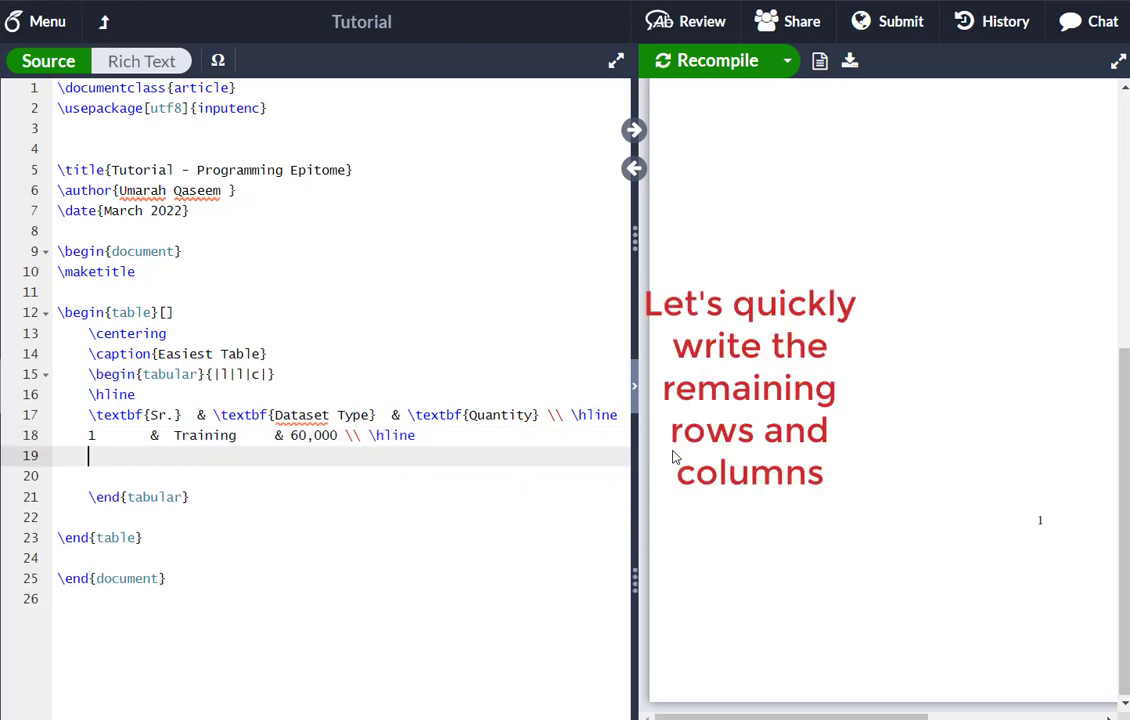
pyautogui.write('2')
pyautogui.press('Tab')
pyautogui.write('& Validation\\t& 20,000 \\ \\hline')
pyautogui.press('Return')
pyautogui.write('3\\t& Test\\t\\t& 20,000 \\ \\hline')
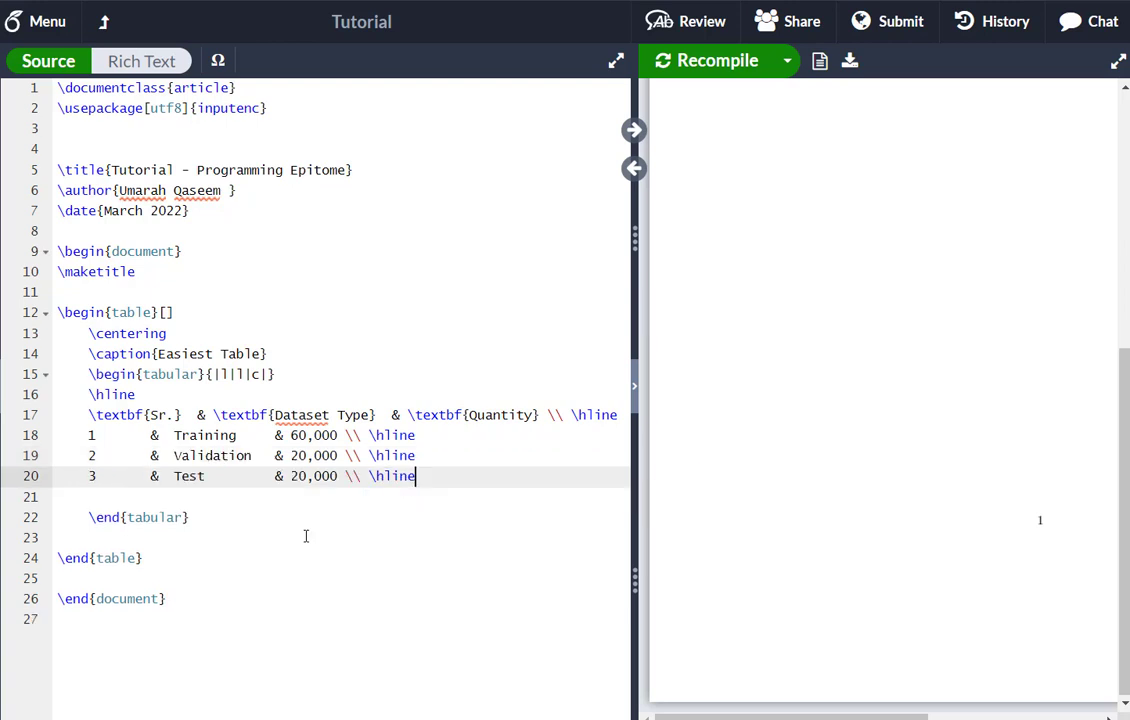
pyautogui.press('Down')
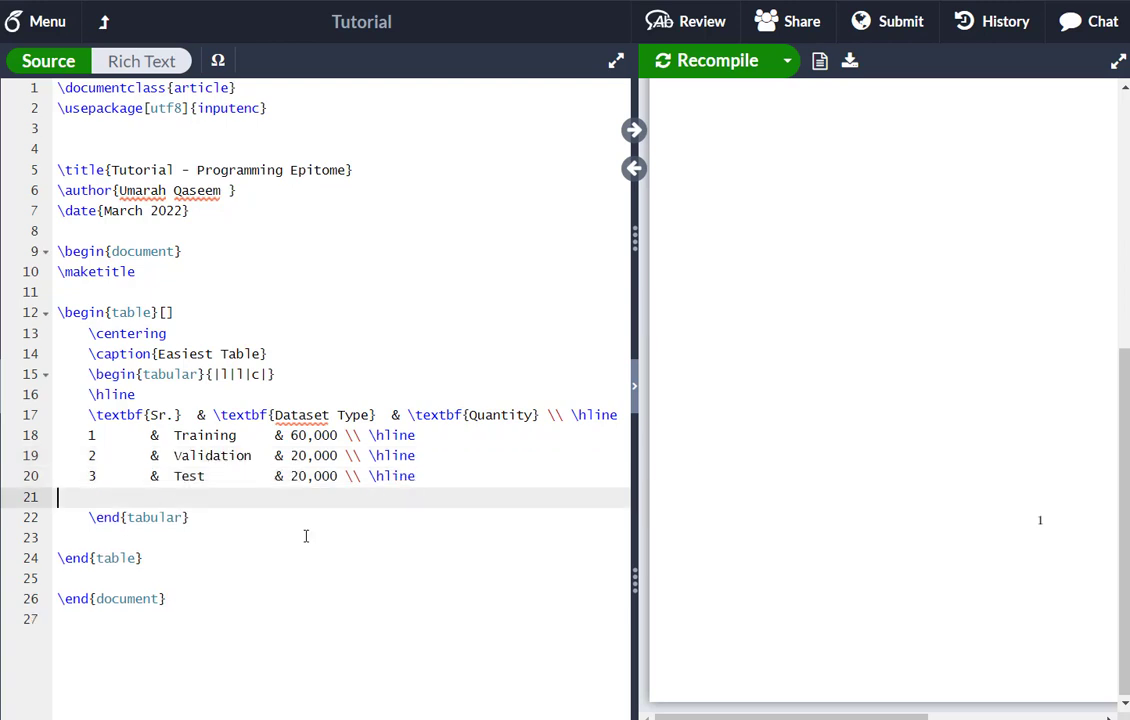
# - Remove the leftover blank line and add \label{tab:example1} right after \end{tabular}
pyautogui.press('Delete')
pyautogui.press('Down')
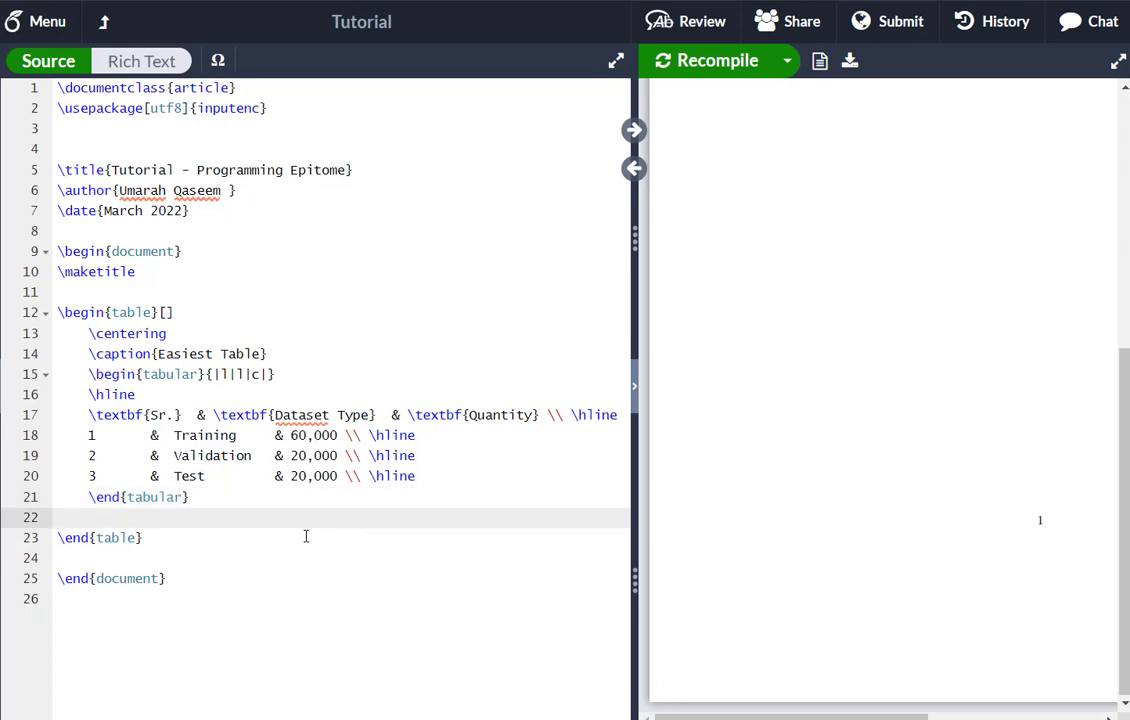
pyautogui.press('Up')
pyautogui.press('End')
pyautogui.press('Return')
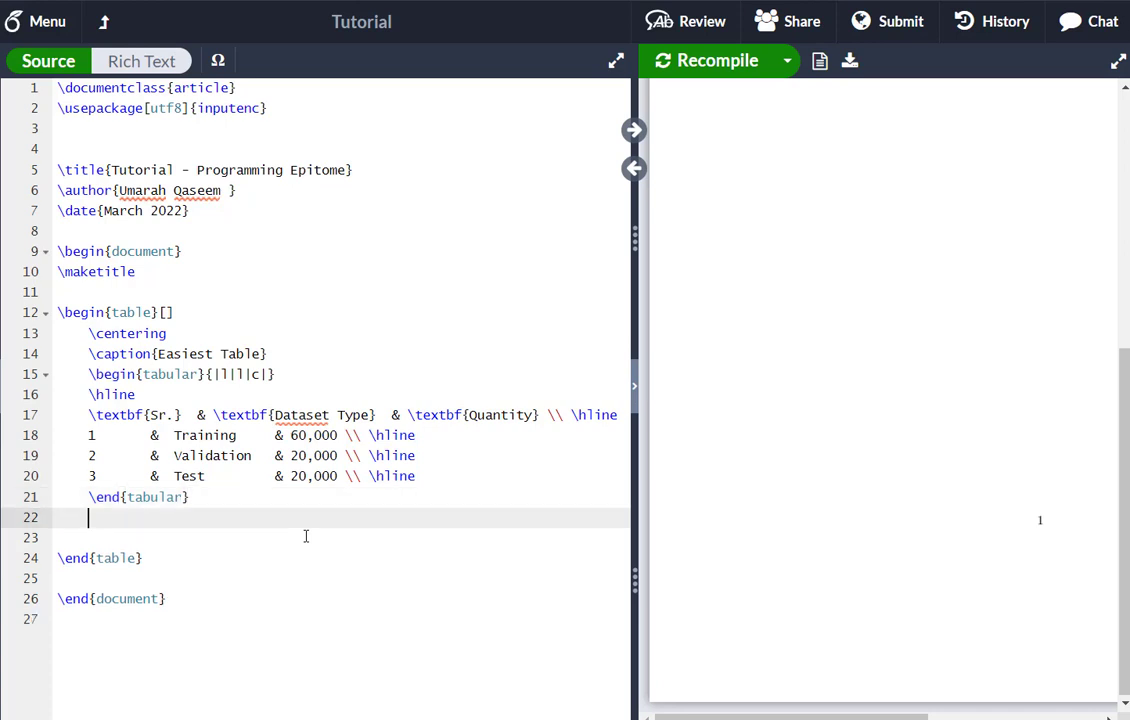
pyautogui.write('\\')
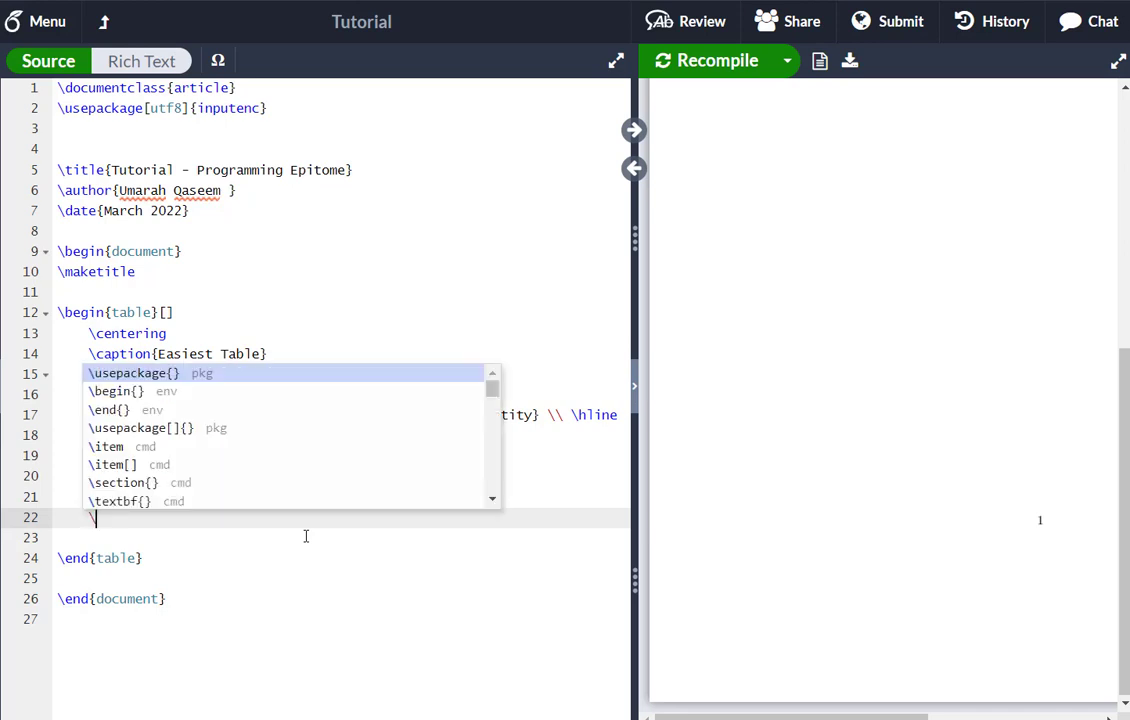
pyautogui.write('label')
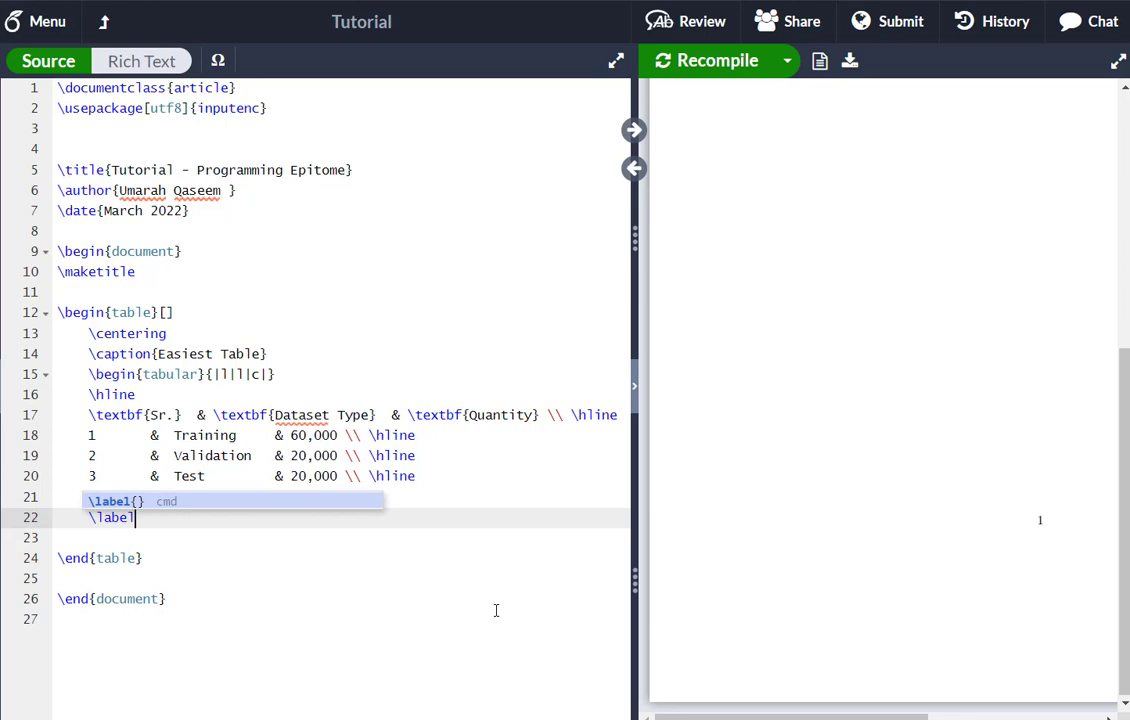
pyautogui.write('{tab')
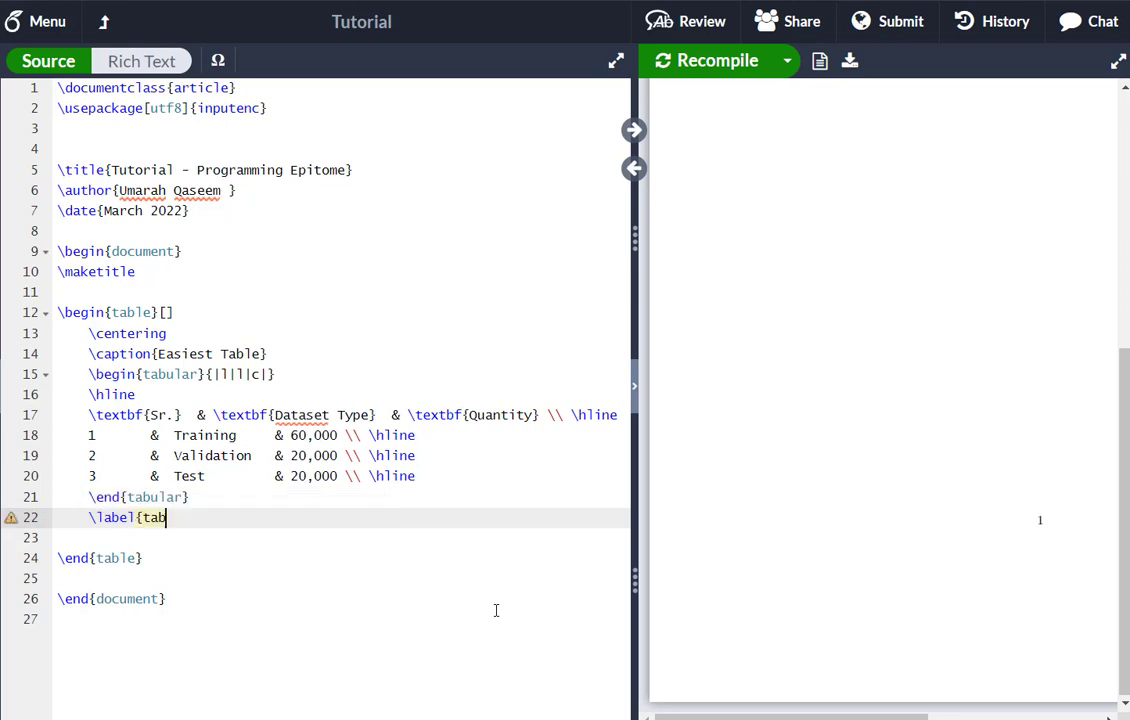
pyautogui.write(':example1}')
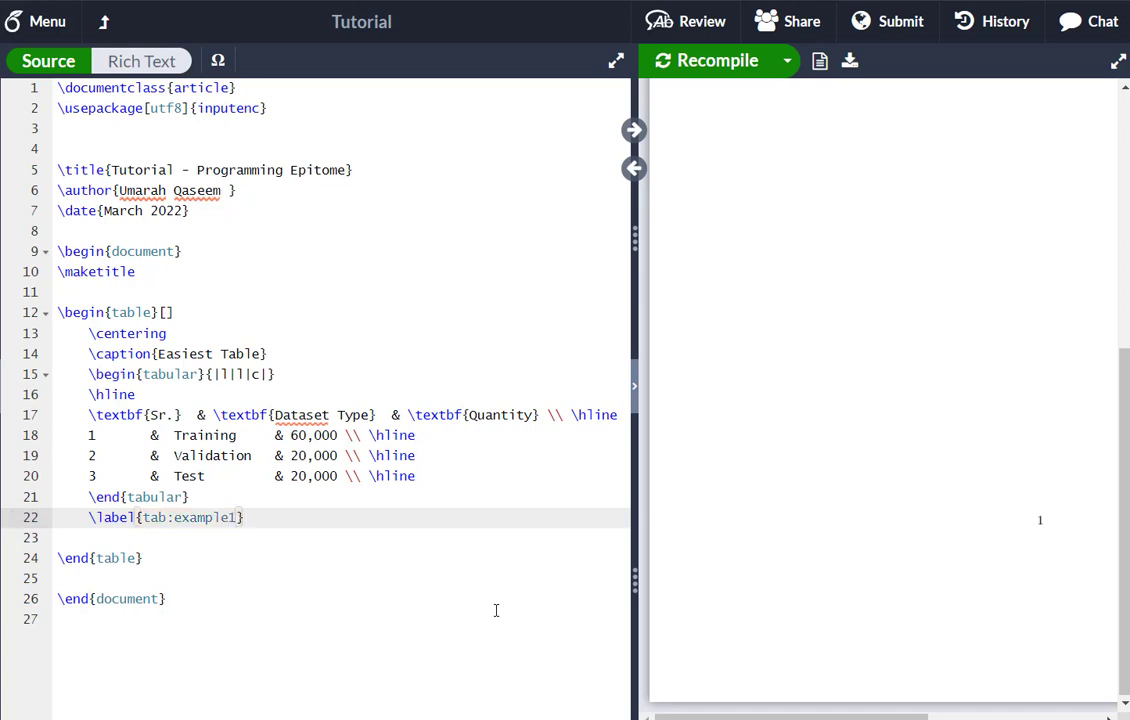
pyautogui.press('Return')
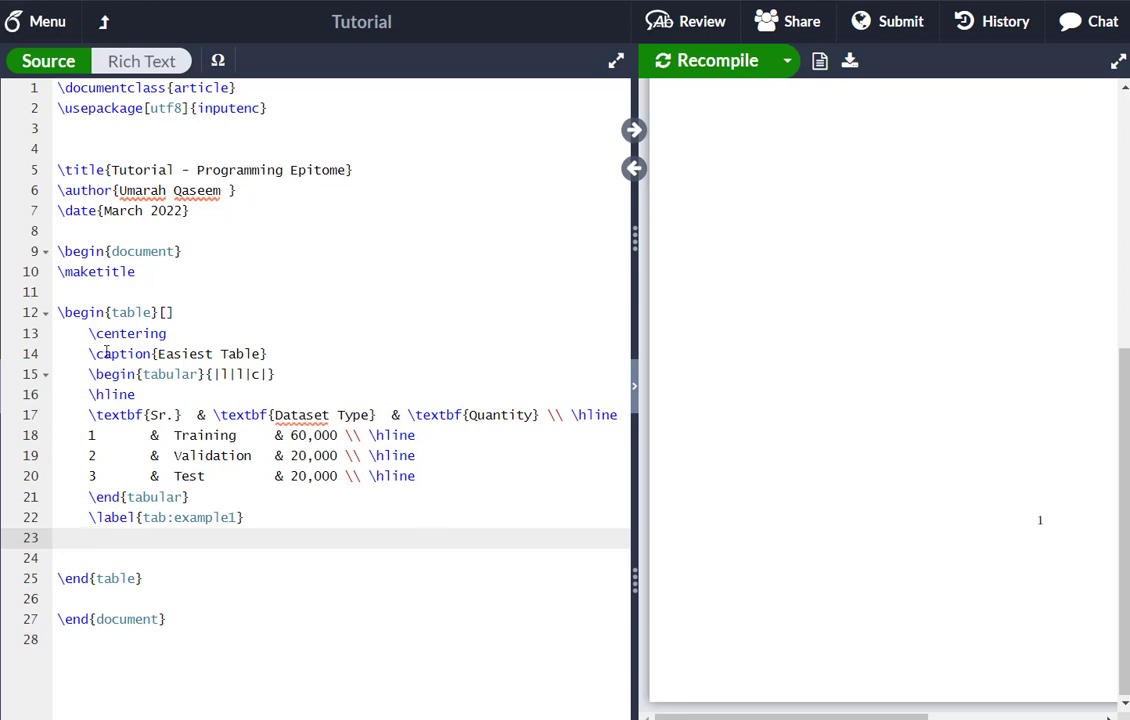
# - Review the Easiest Table caption line and tidy the blank lines around the table
pyautogui.moveTo(88, 354); pyautogui.dragTo(284, 360)
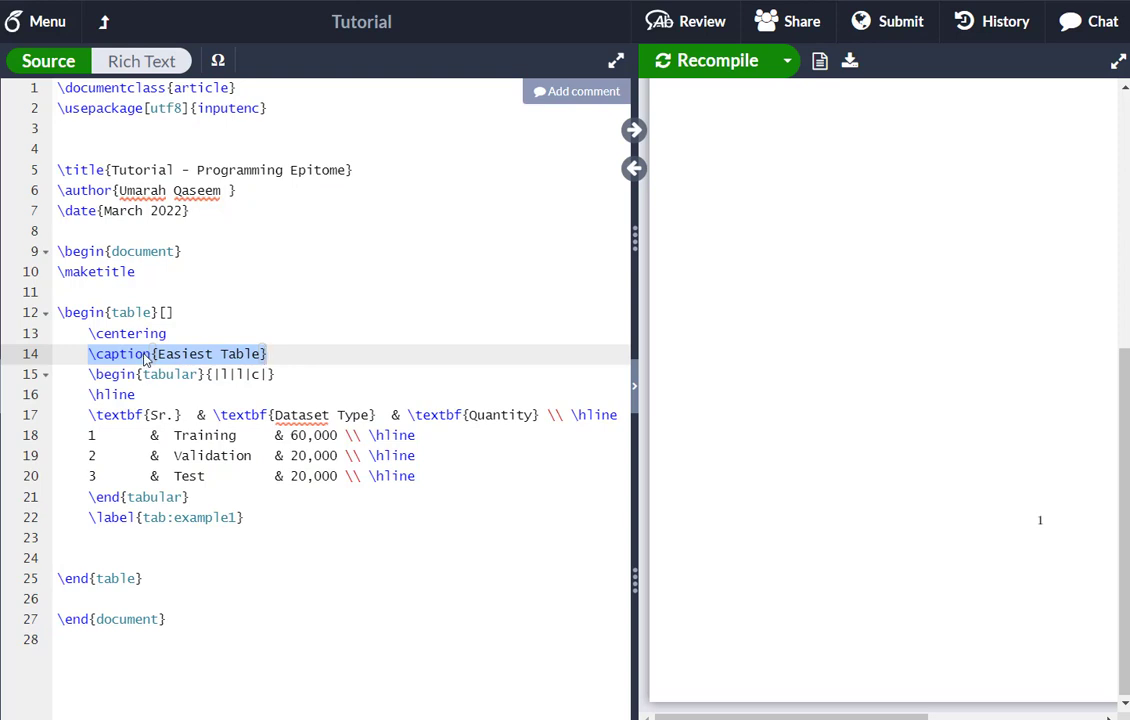
pyautogui.click(97, 537)
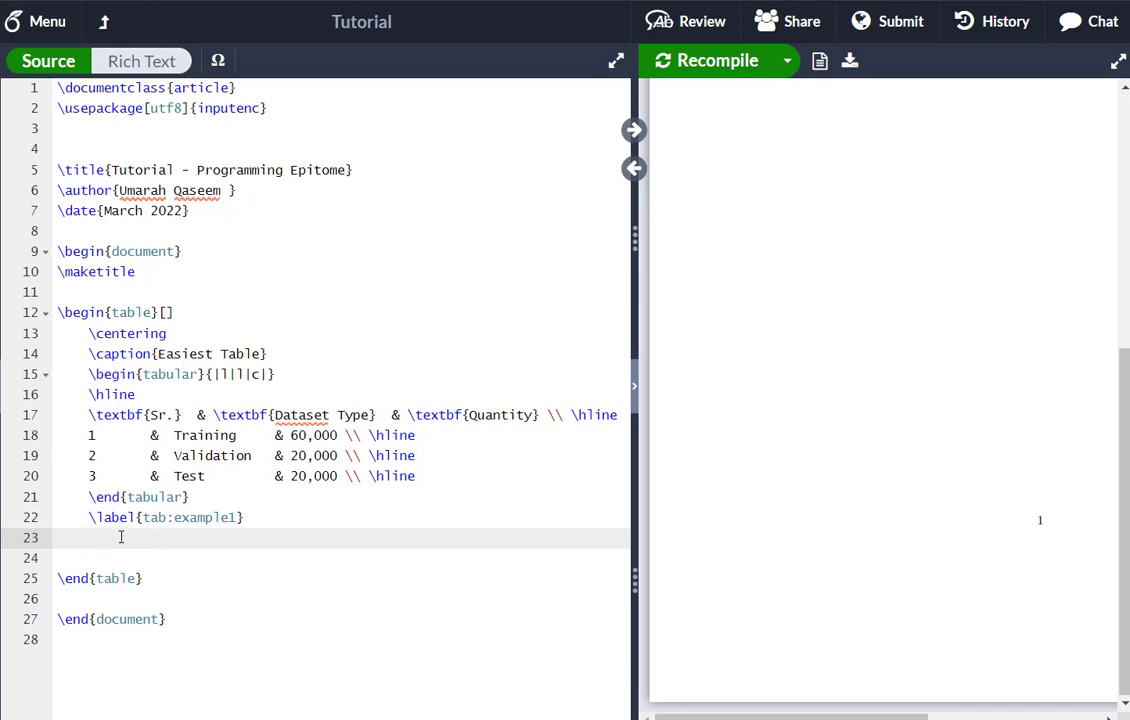
pyautogui.moveTo(89, 354); pyautogui.dragTo(267, 353)
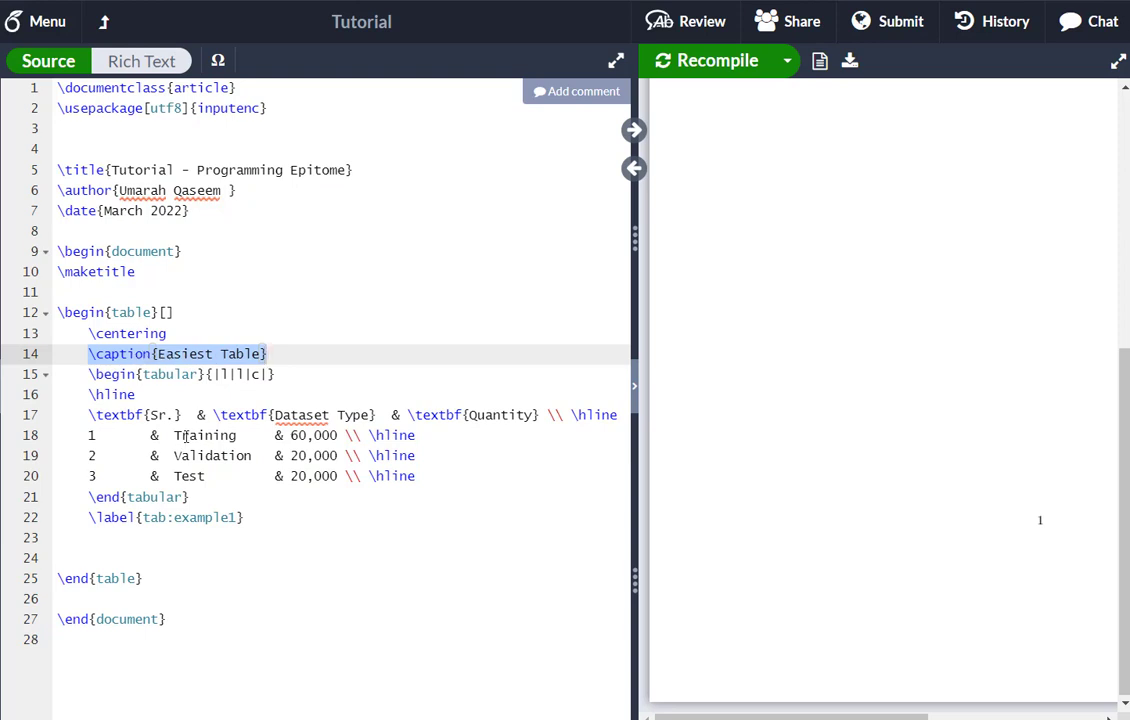
pyautogui.click(126, 545)
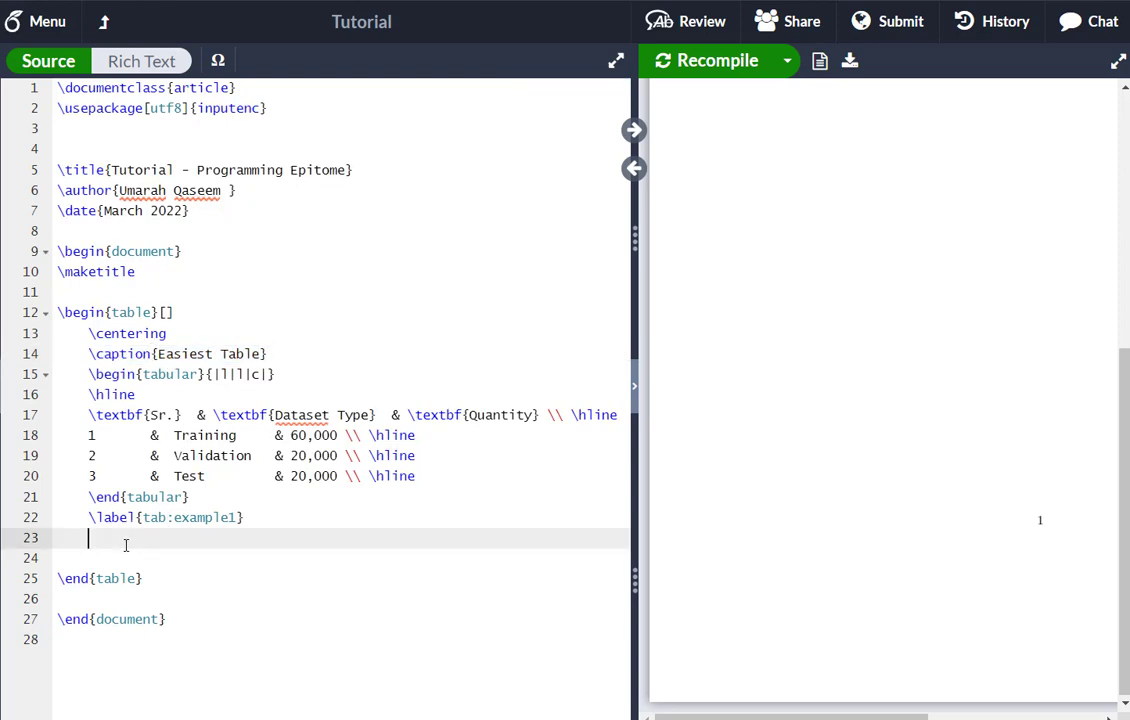
pyautogui.press('Down')
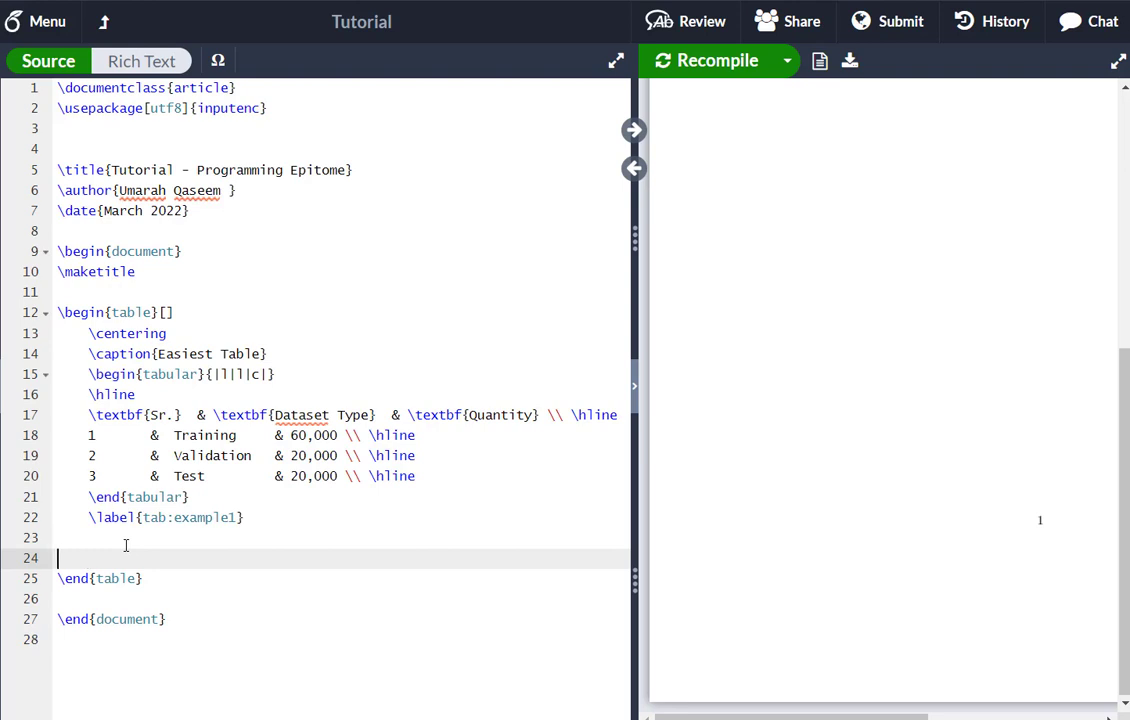
pyautogui.press('Up')
pyautogui.click(479, 423)
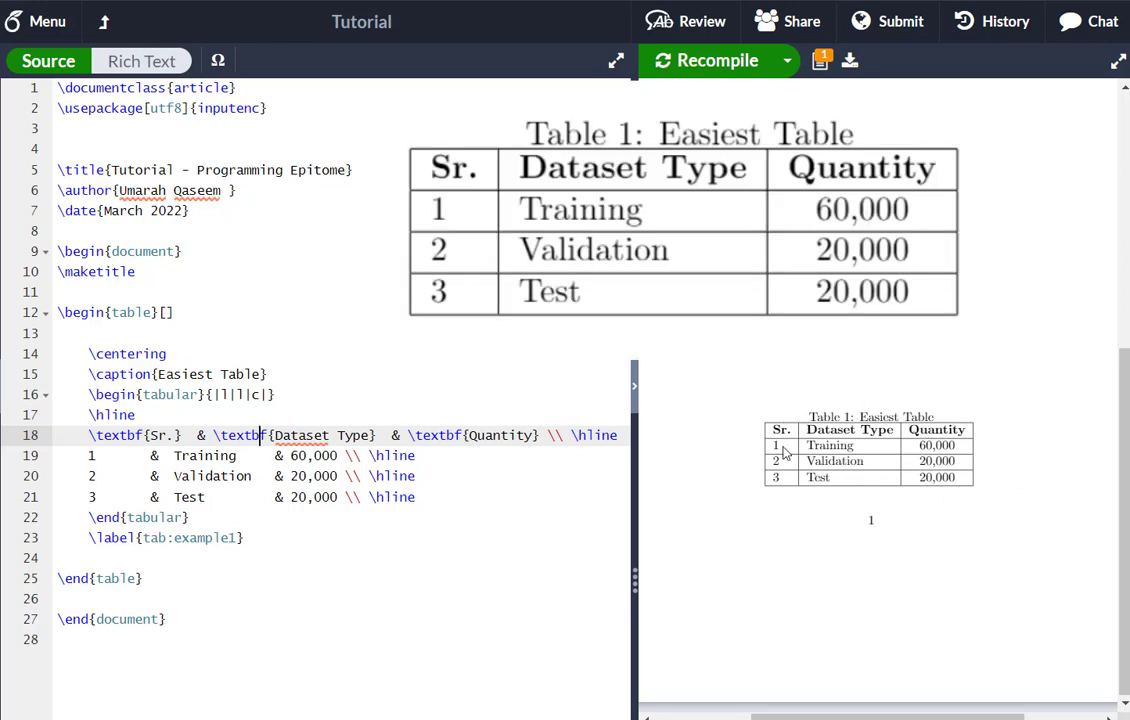
# - Remove the outer column border bars and the top \hline, then save to recompile the preview
pyautogui.click(229, 397)
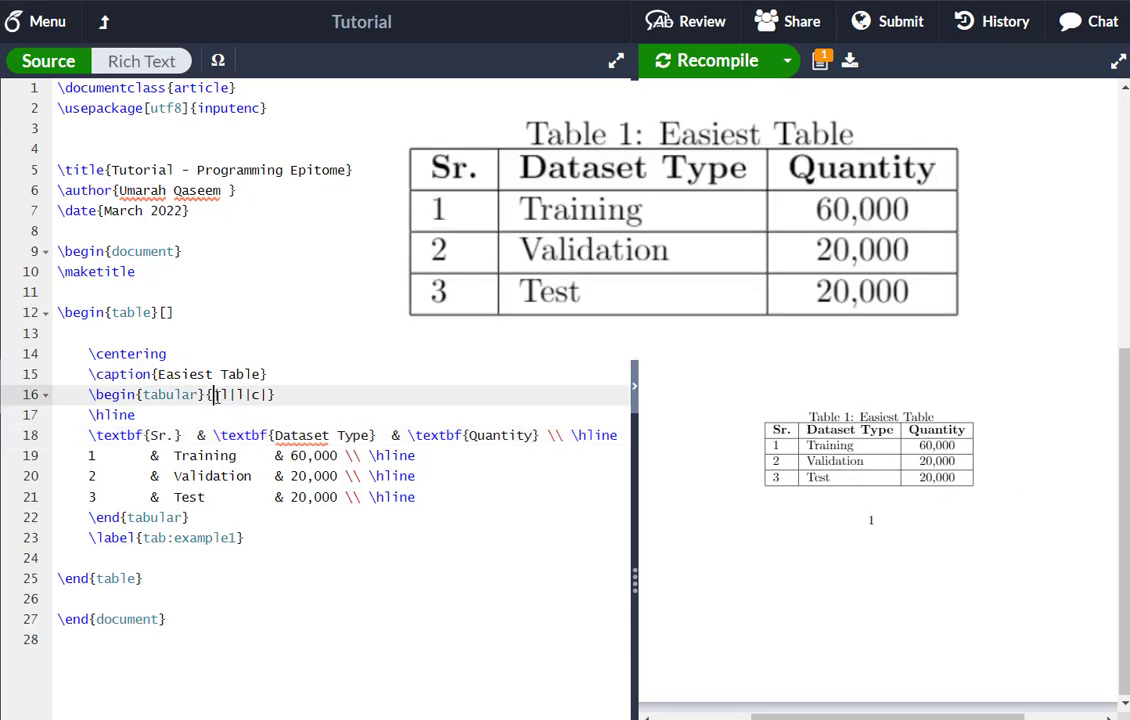
pyautogui.press('BackSpace')
pyautogui.press('Right')
pyautogui.press('Delete')
pyautogui.moveTo(139, 418); pyautogui.dragTo(89, 414)
pyautogui.press('BackSpace')
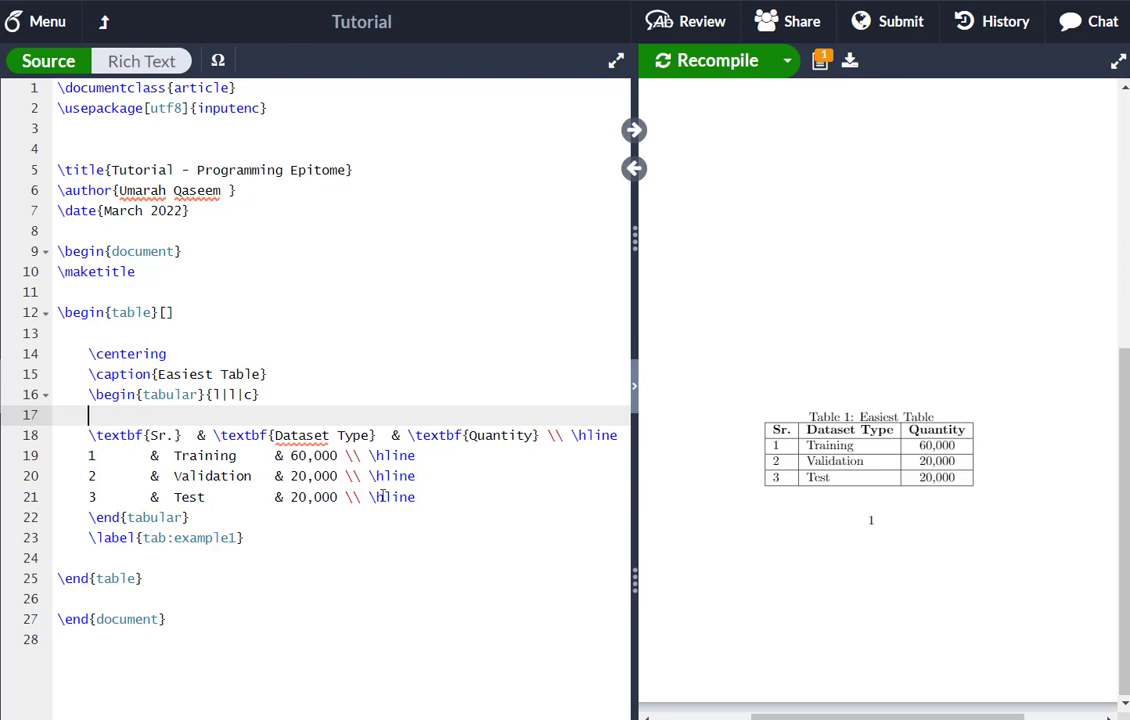
pyautogui.hotkey('ctrl', 's')
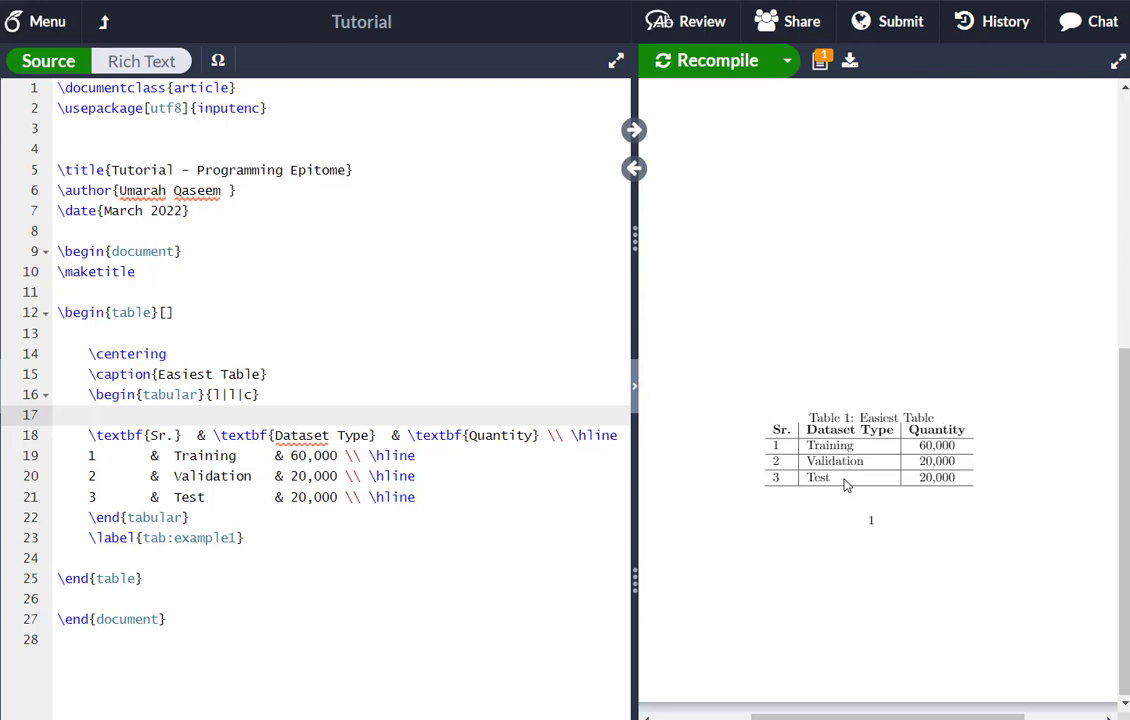
# - Check the data rows, then undo to restore the top rule and right border bar
pyautogui.click(400, 455)
pyautogui.moveTo(400, 455); pyautogui.dragTo(419, 515)
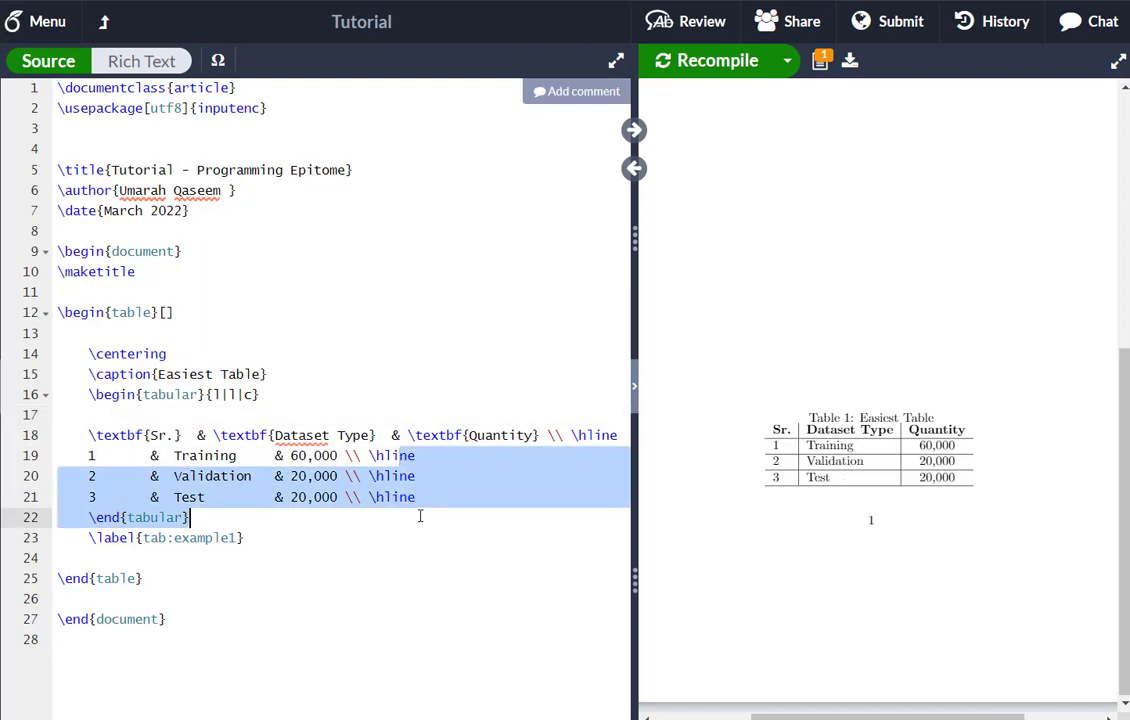
pyautogui.click(419, 520)
pyautogui.hotkey('ctrl', 'z')
pyautogui.hotkey('ctrl', 'z')
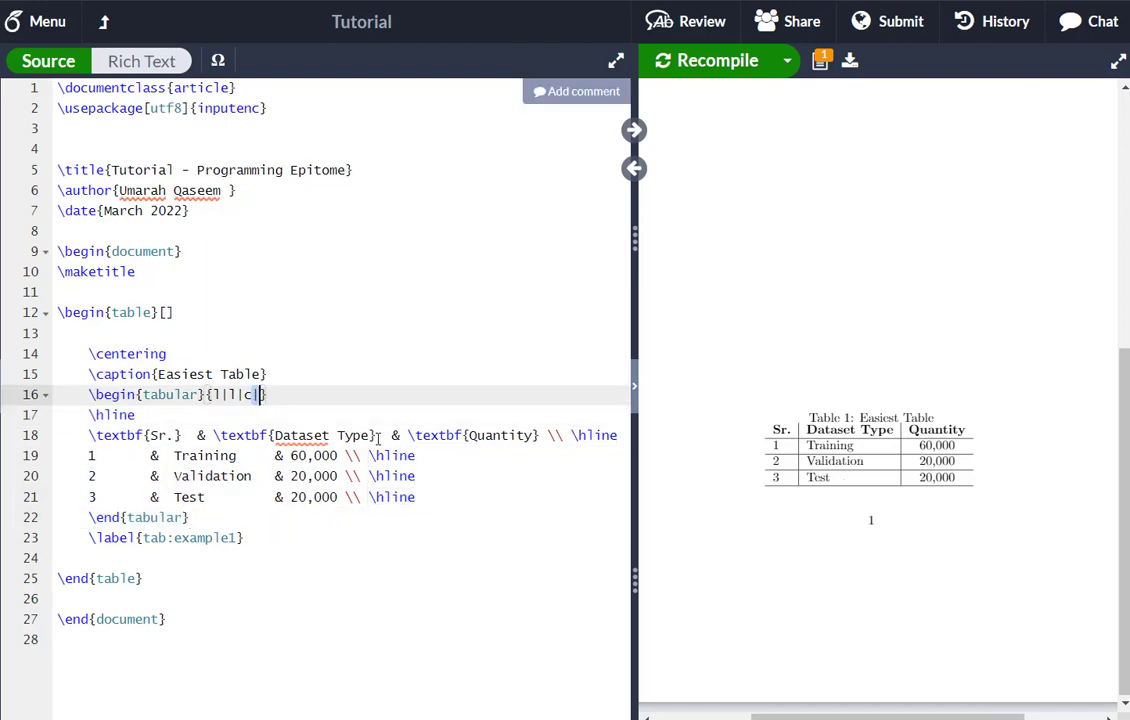
pyautogui.hotkey('ctrl', 'z')
pyautogui.hotkey('ctrl', 'z')
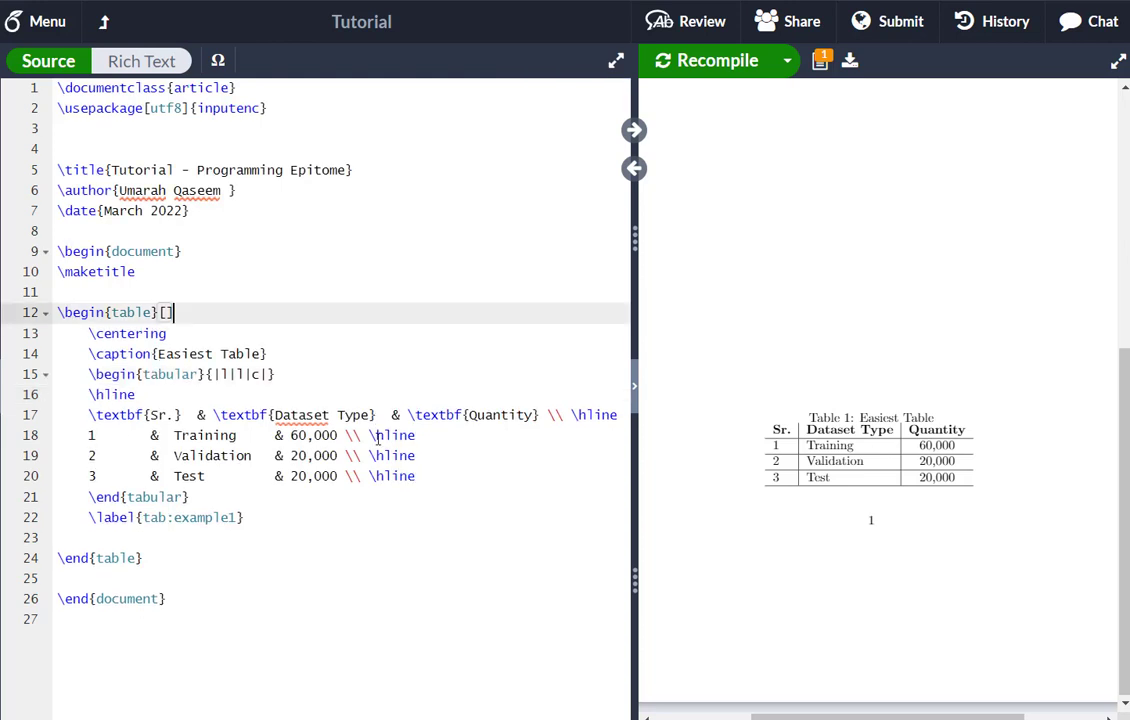
# - Drag the editor/PDF divider left to widen the preview and scroll up to the title
pyautogui.click(374, 436)
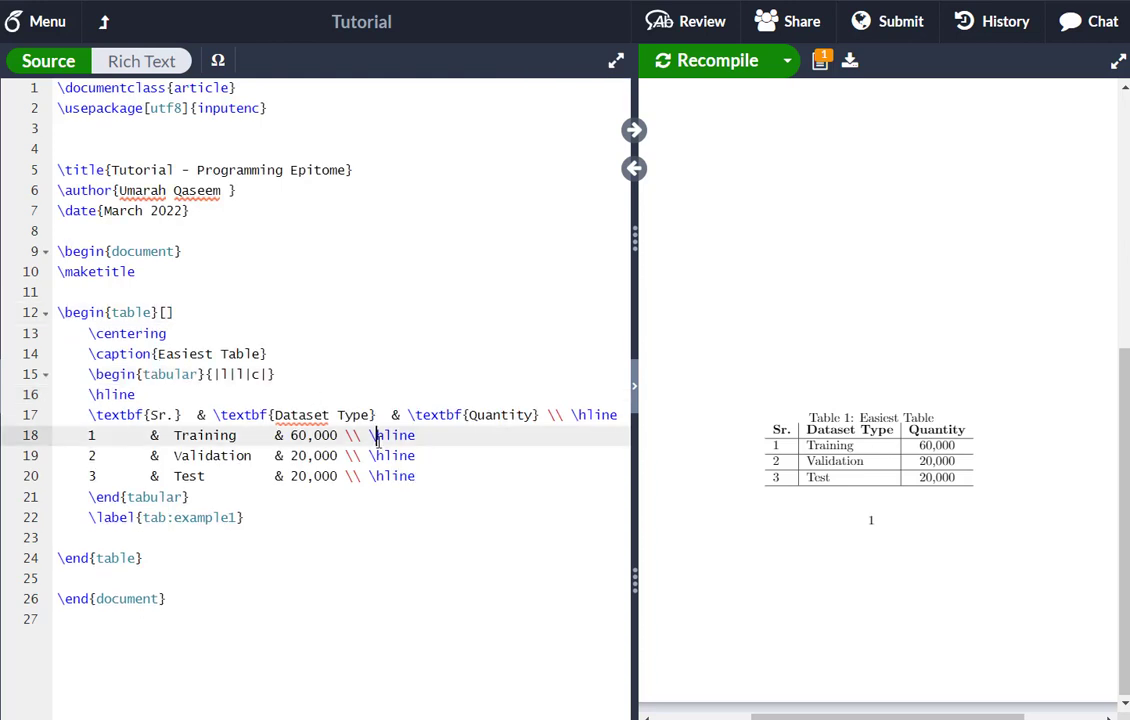
pyautogui.scroll(1, 891, 515)
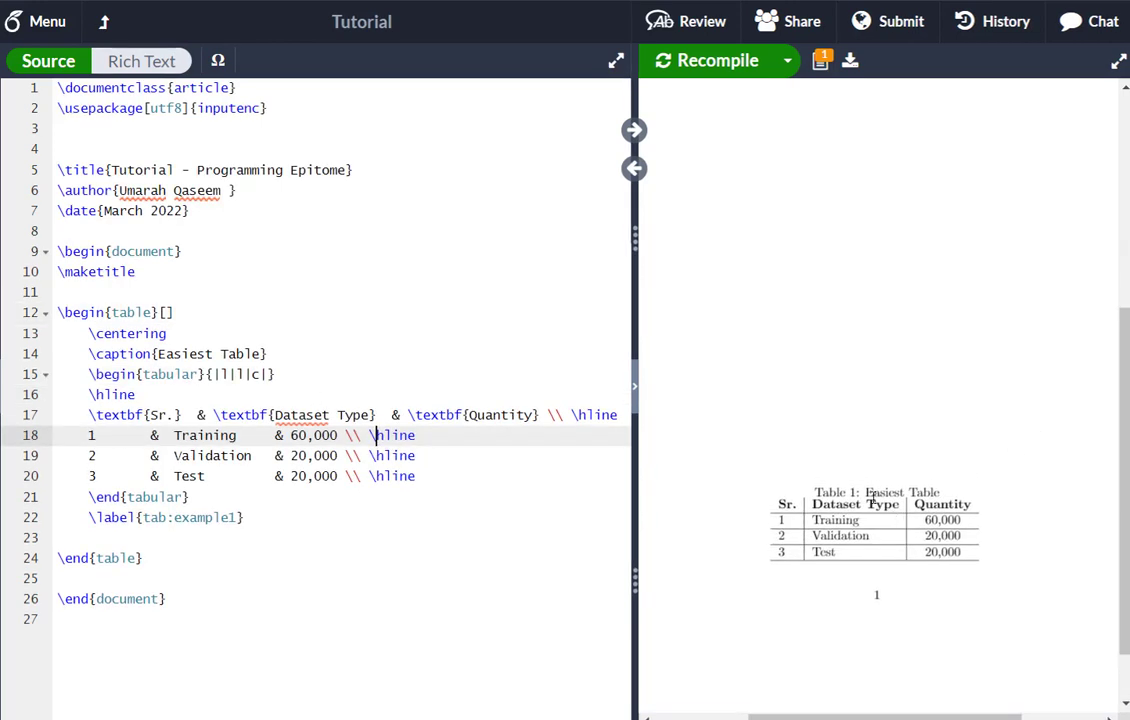
pyautogui.moveTo(634, 476); pyautogui.dragTo(385, 490)
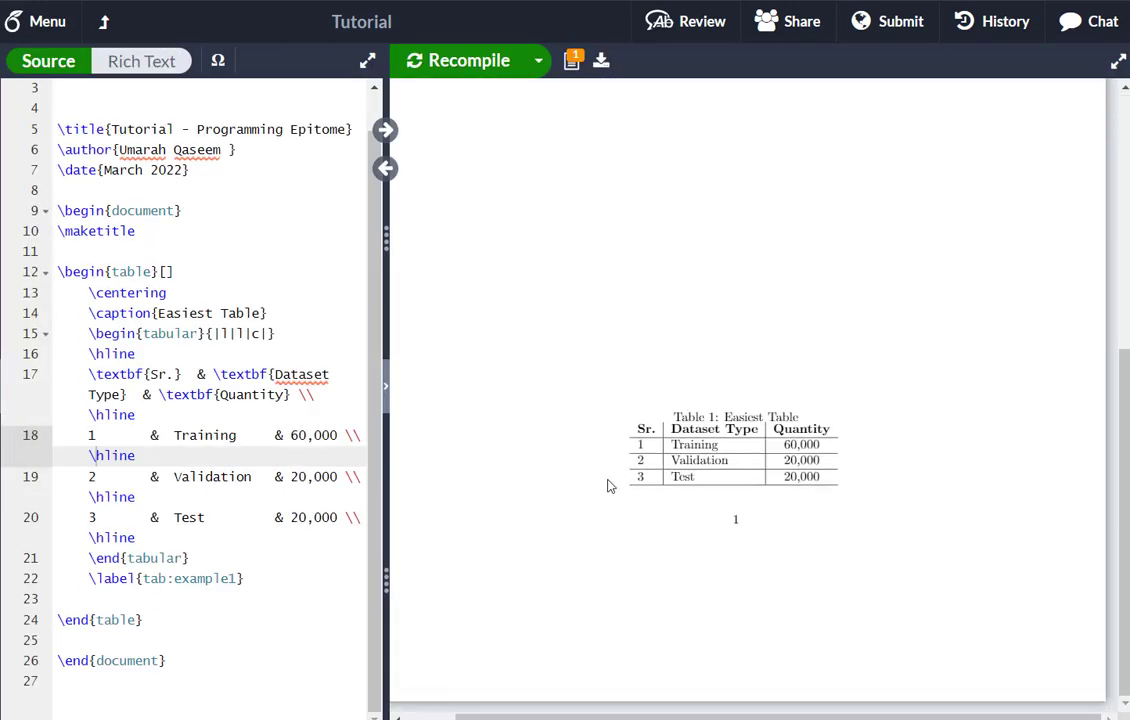
pyautogui.scroll(5, 755, 410)
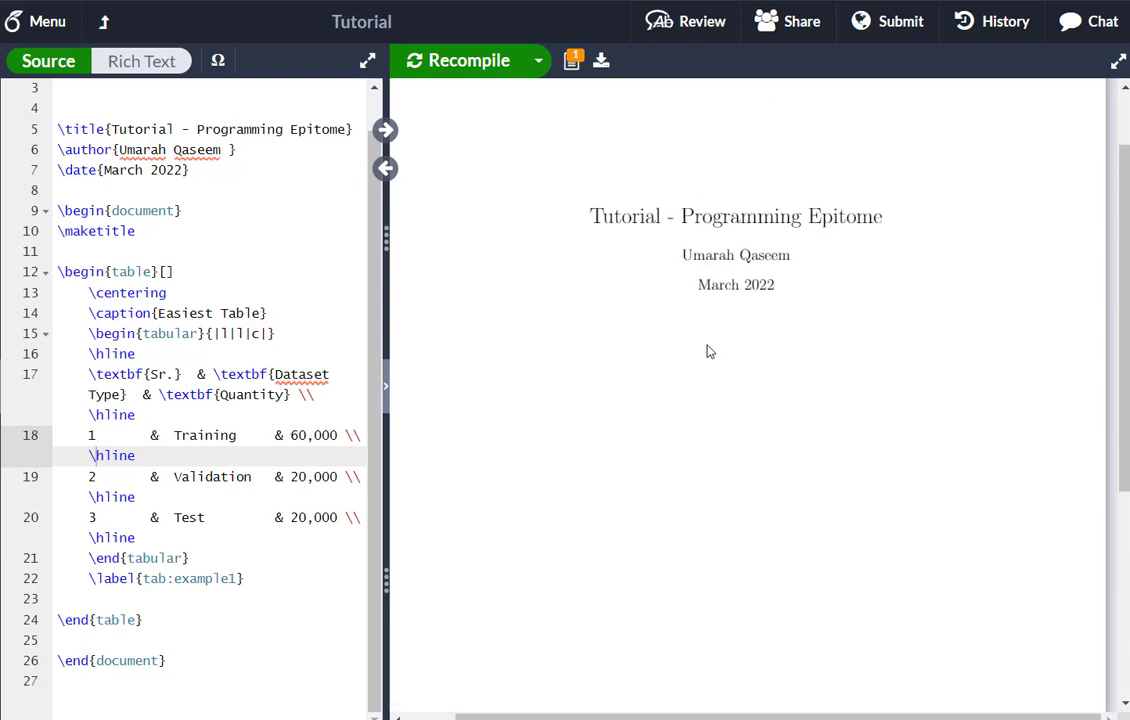
pyautogui.scroll(2, 697, 374)
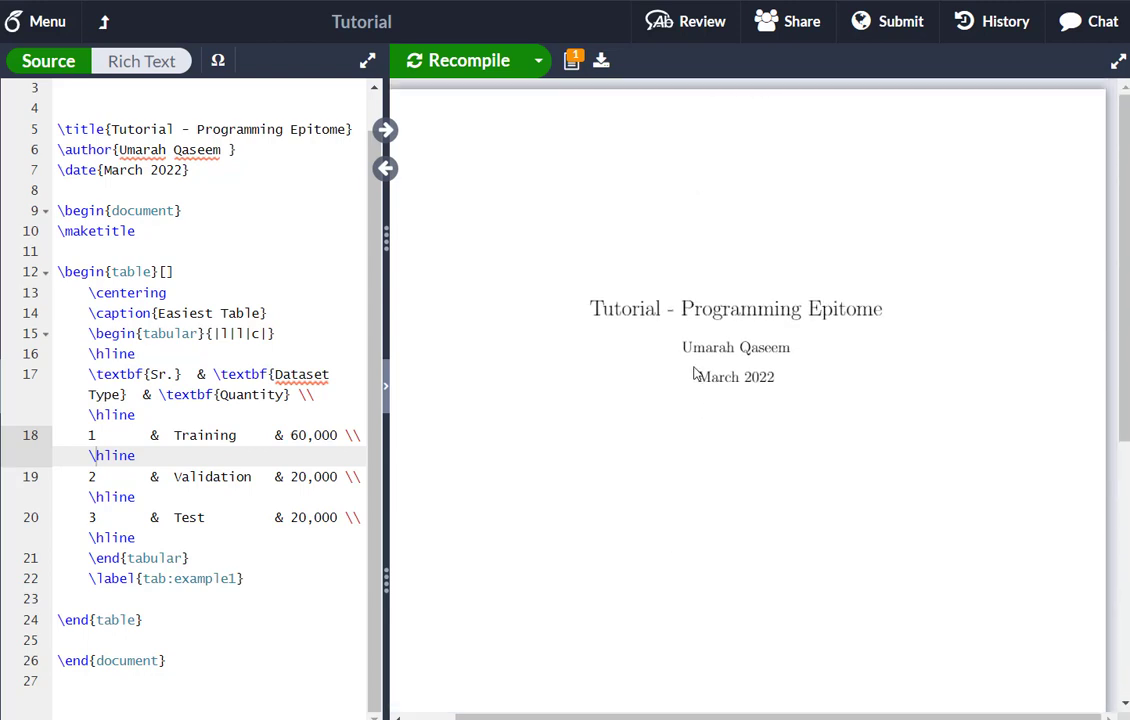
# - Add the line 'Lots of text here..' after \maketitle, separated by a blank line, and recompile
pyautogui.click(147, 231)
pyautogui.press('Return')
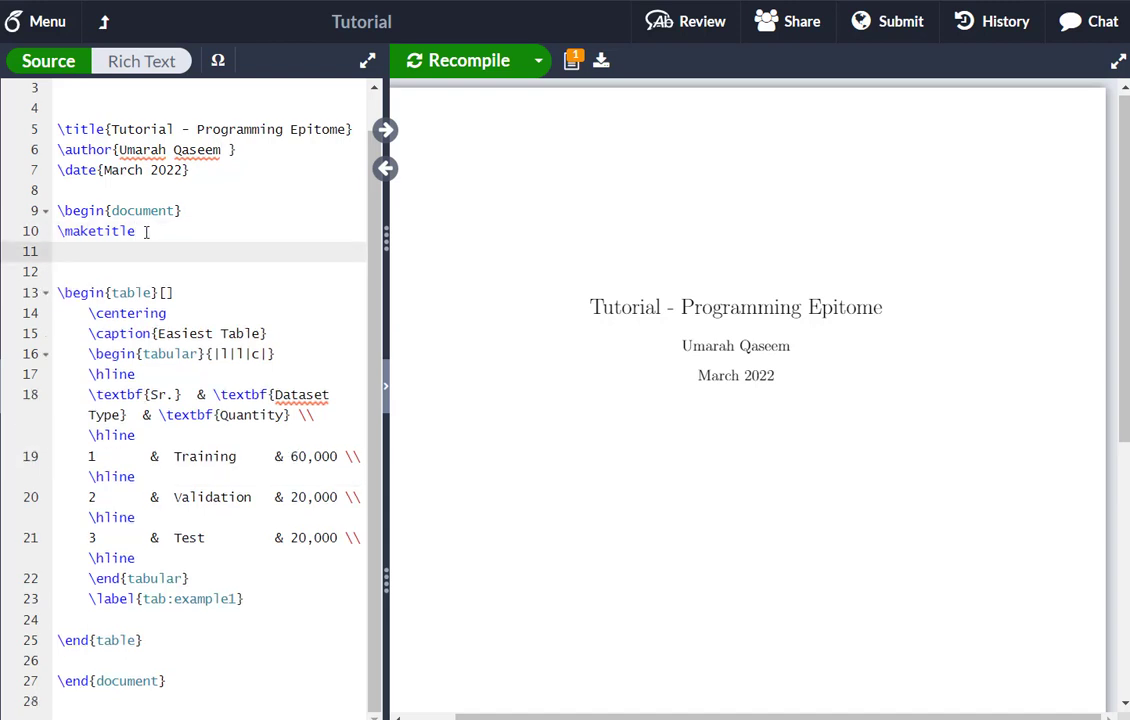
pyautogui.press('Return')
pyautogui.write('Lots ')
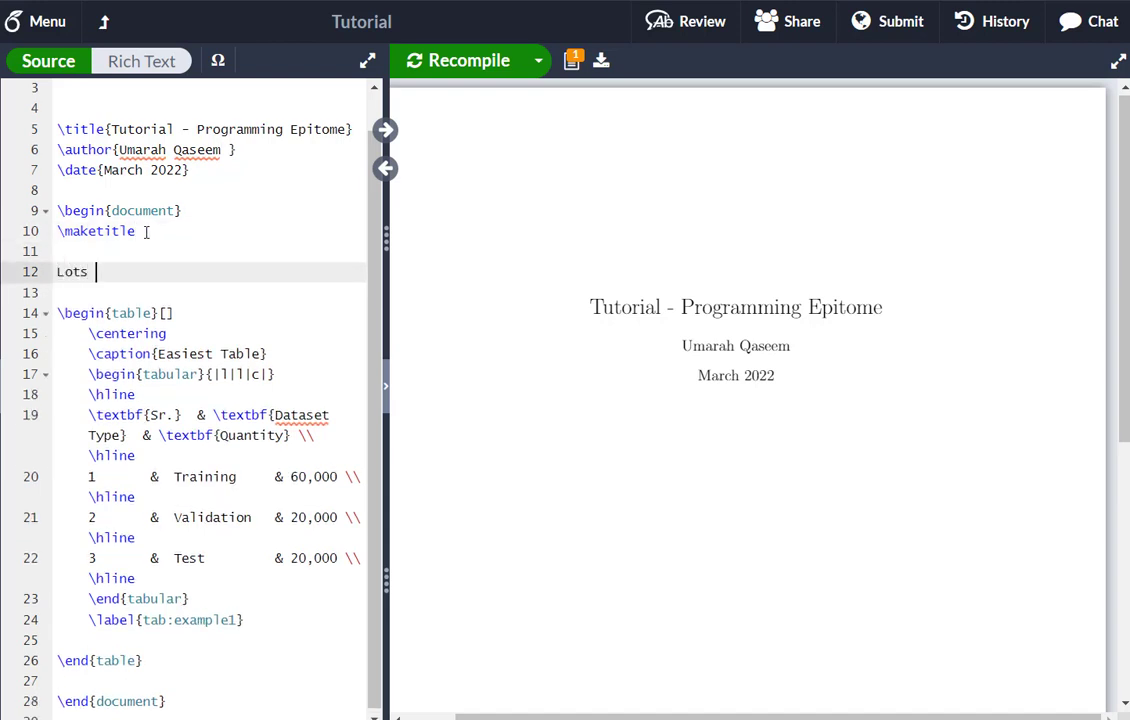
pyautogui.write('of text')
pyautogui.press('BackSpace')
pyautogui.write('hre')
pyautogui.press('BackSpace')
pyautogui.press('BackSpace')
pyautogui.press('BackSpace')
pyautogui.write('ere..')
pyautogui.hotkey('ctrl', 's')
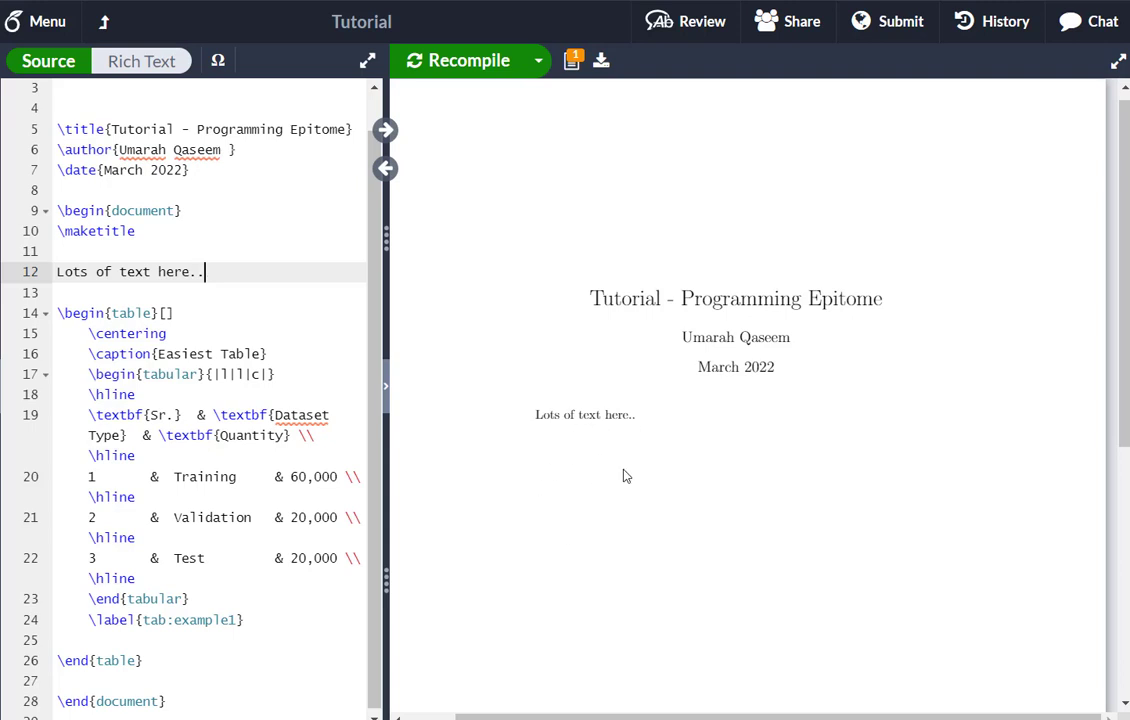
pyautogui.scroll(-3, 623, 472)
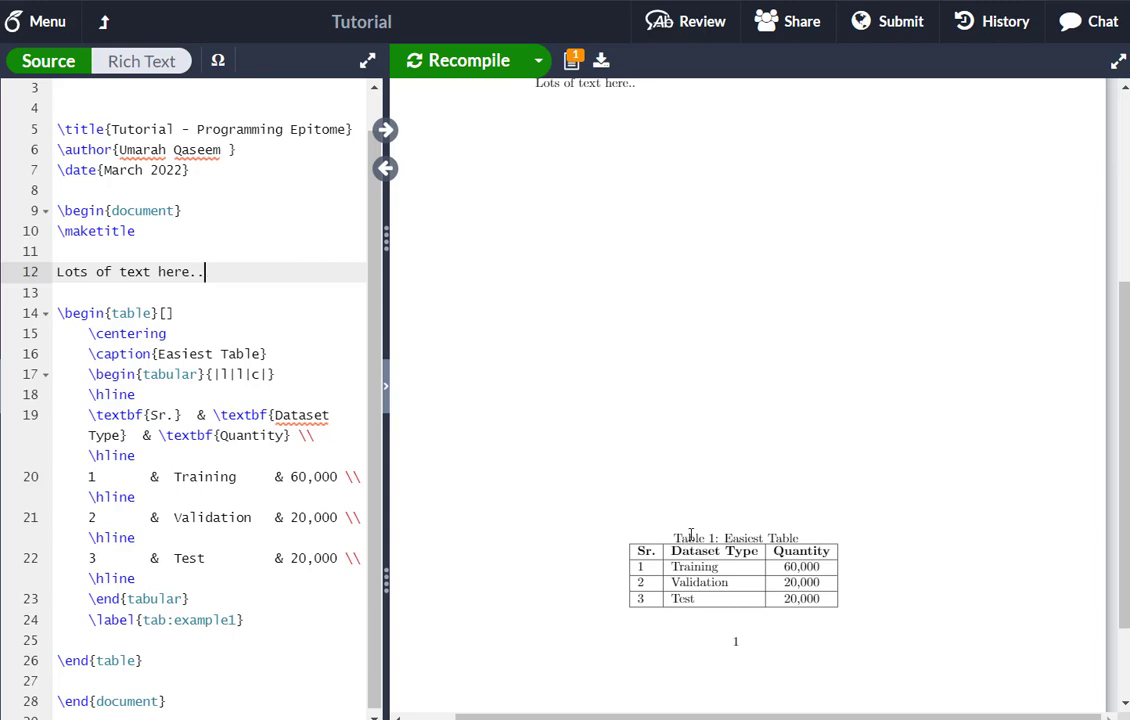
pyautogui.click(167, 313)
# - Set the table placement to [H] and recompile, which shows the unknown float option 'H' error
pyautogui.write('H')
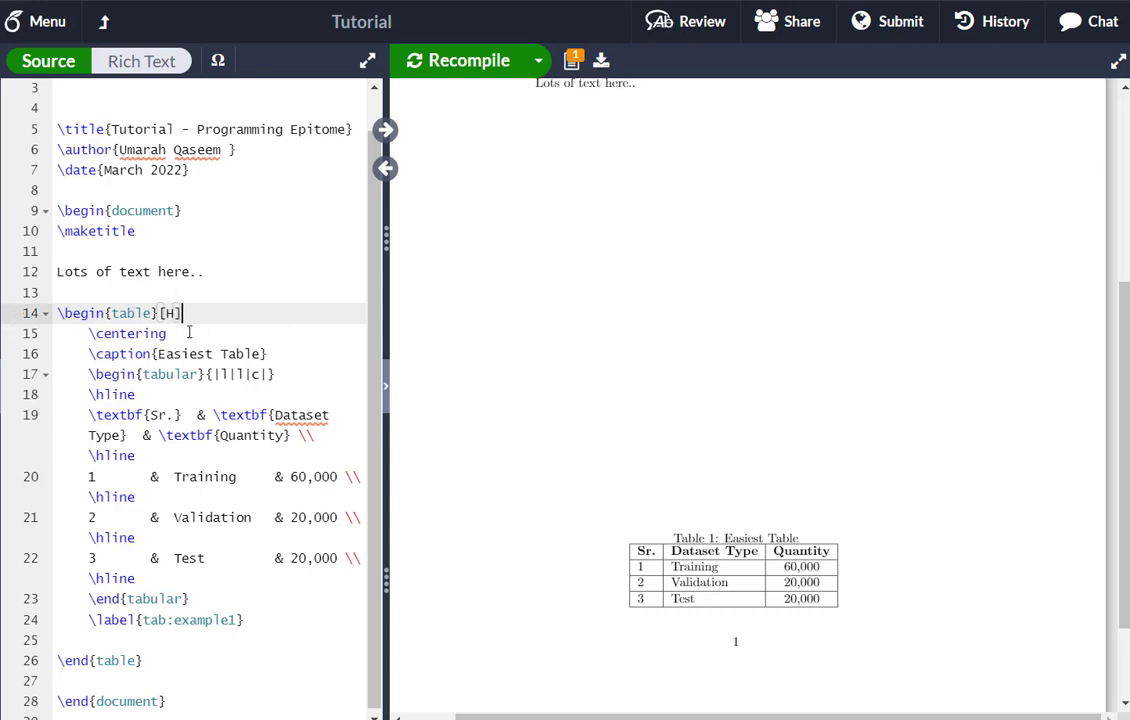
pyautogui.hotkey('ctrl', 's')
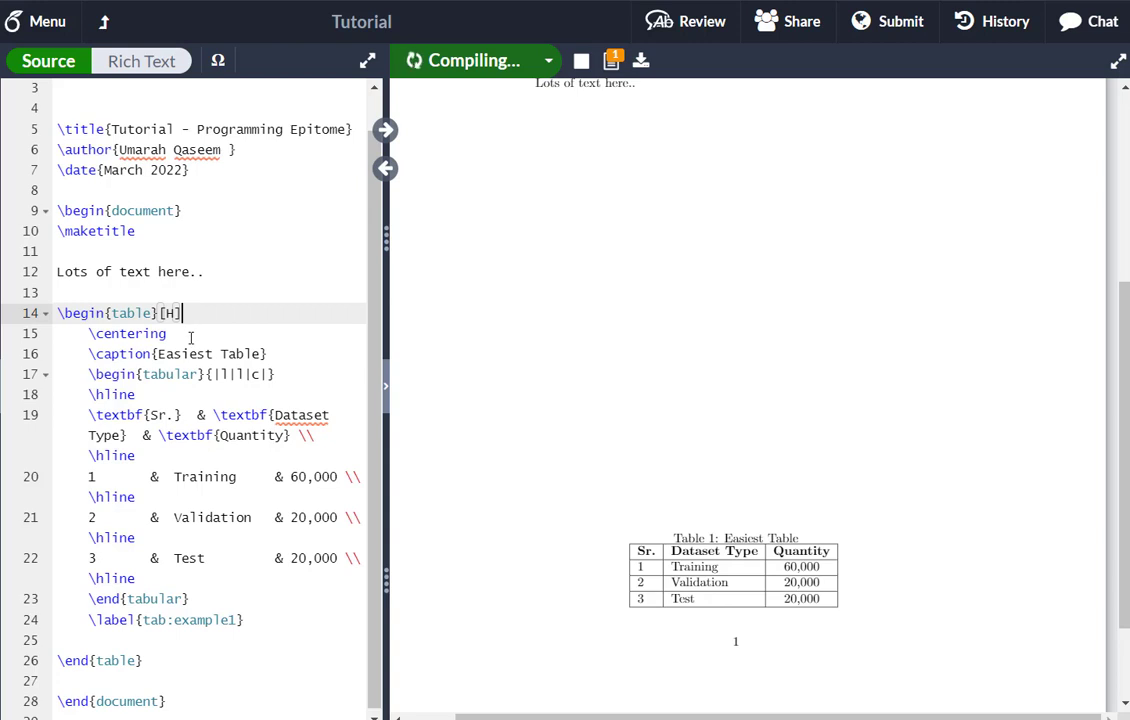
pyautogui.moveTo(13, 316)
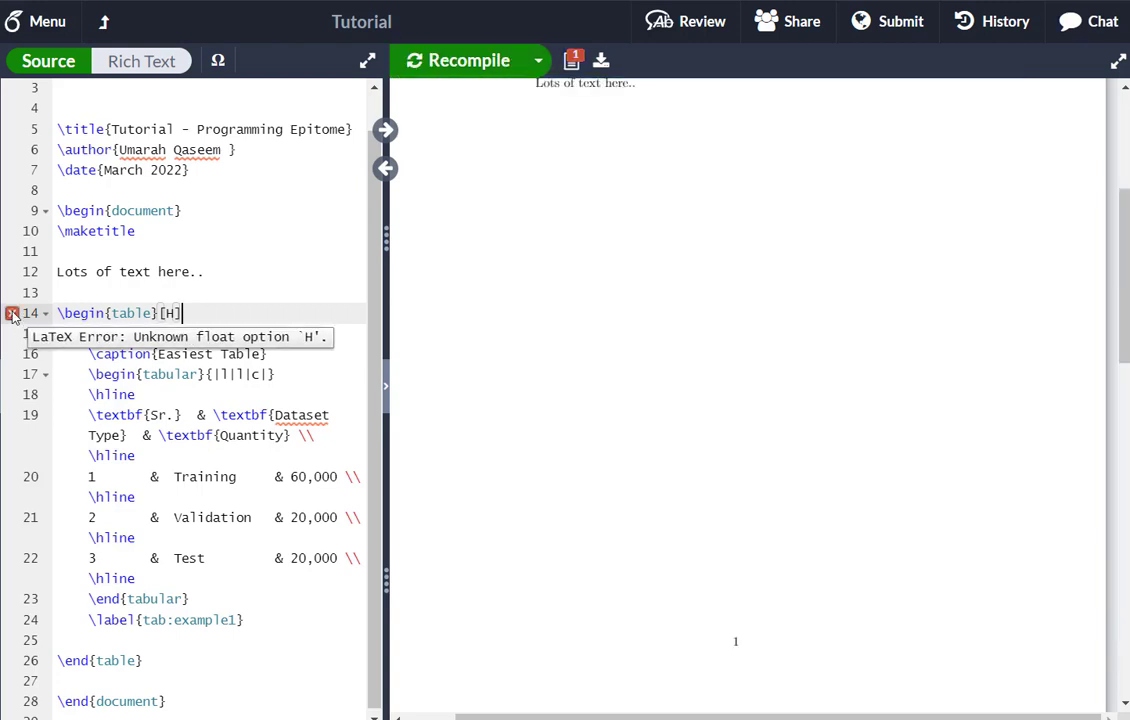
pyautogui.scroll(1, 235, 235)
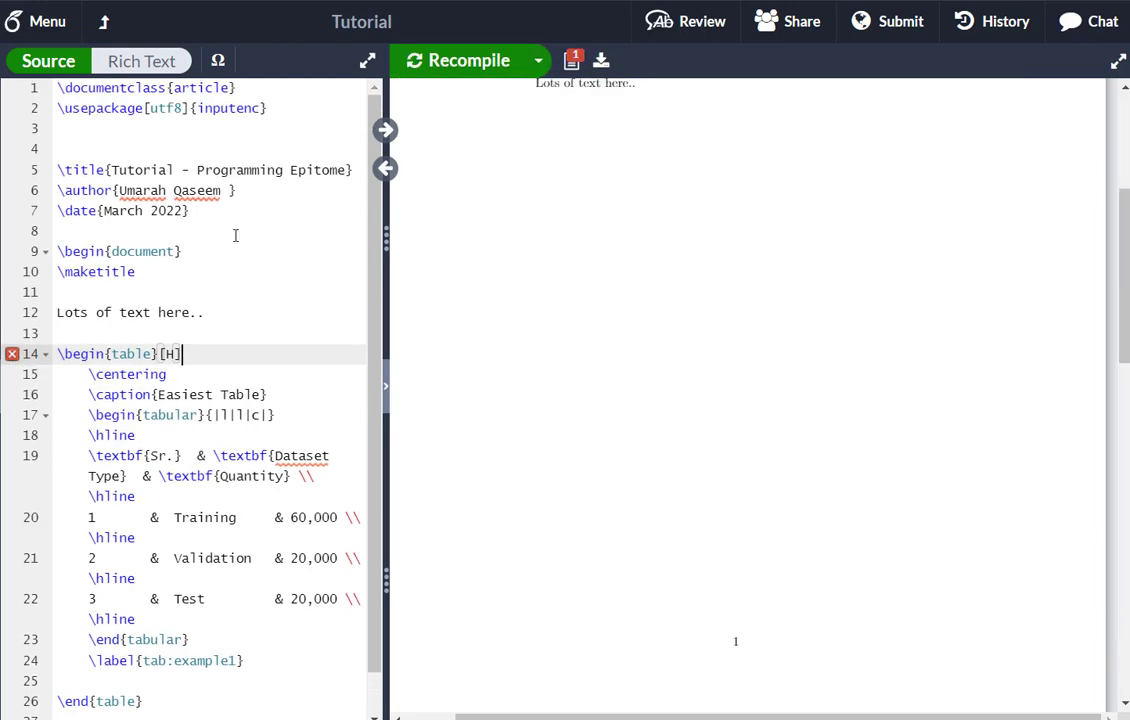
# - Add \usepackage{float} on preamble line 3 and recompile the [H] table
pyautogui.click(72, 127)
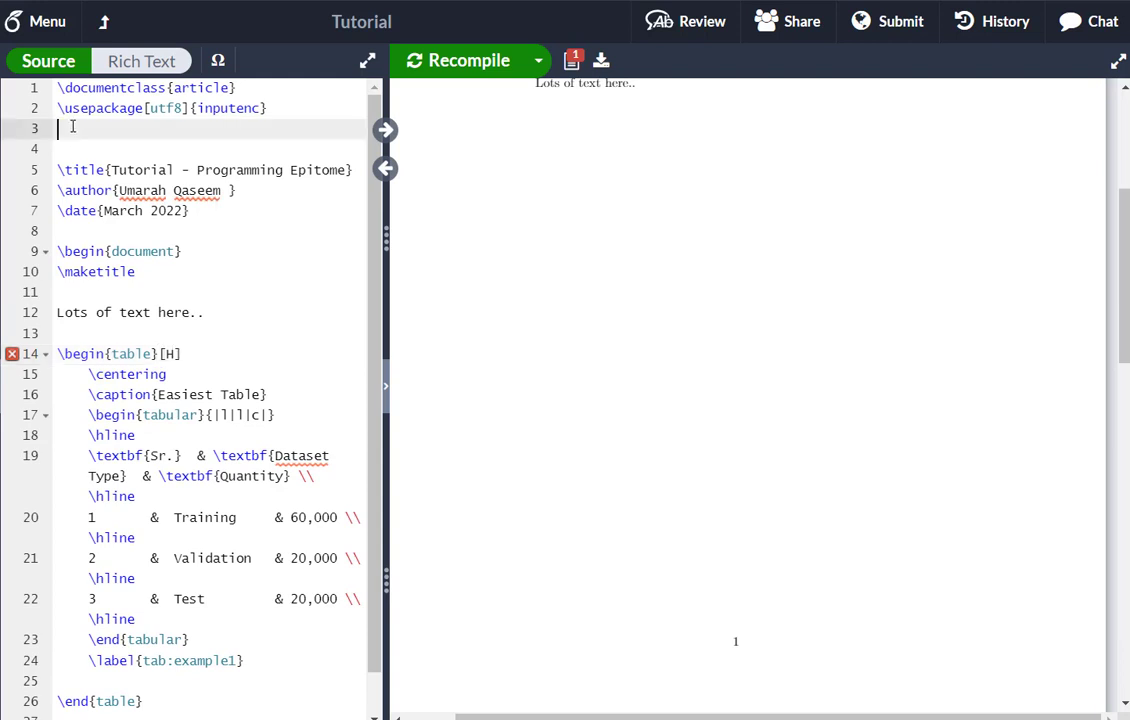
pyautogui.write('\\usepackage{')
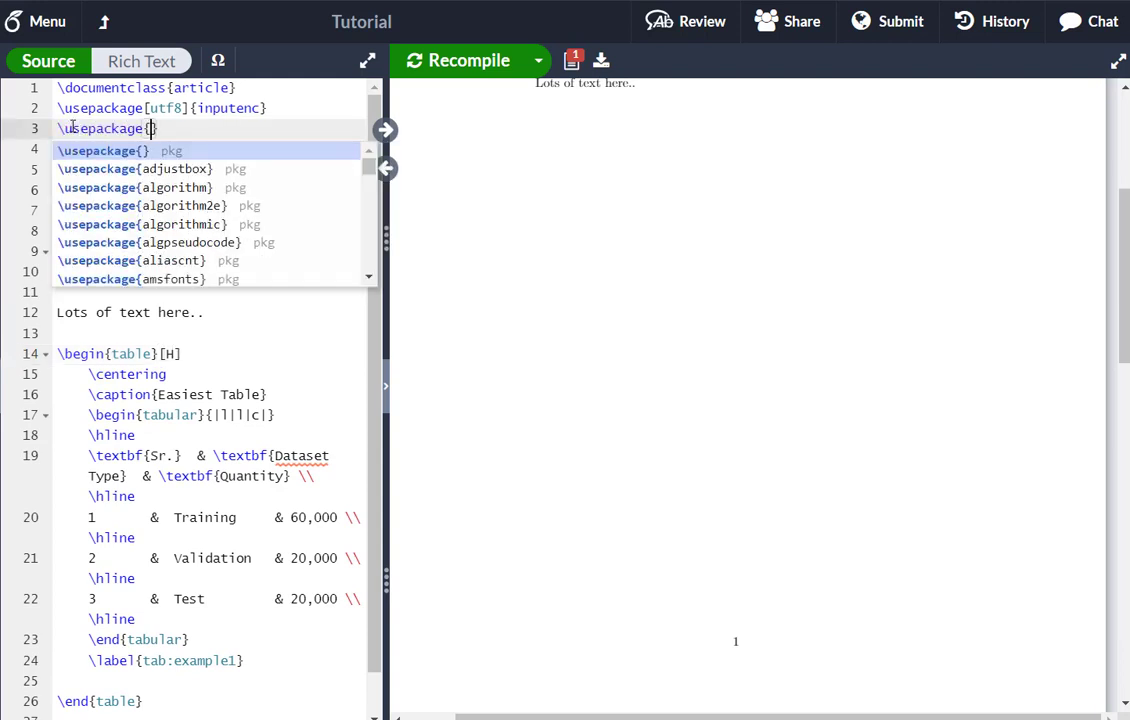
pyautogui.write('float')
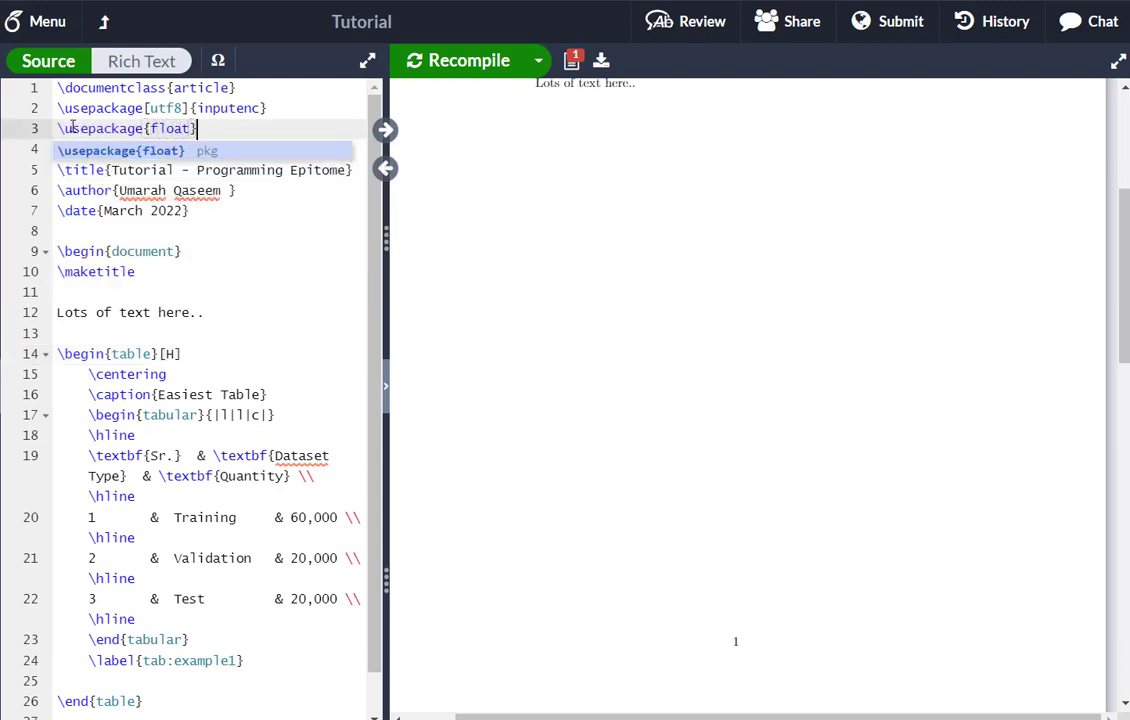
pyautogui.click(193, 234)
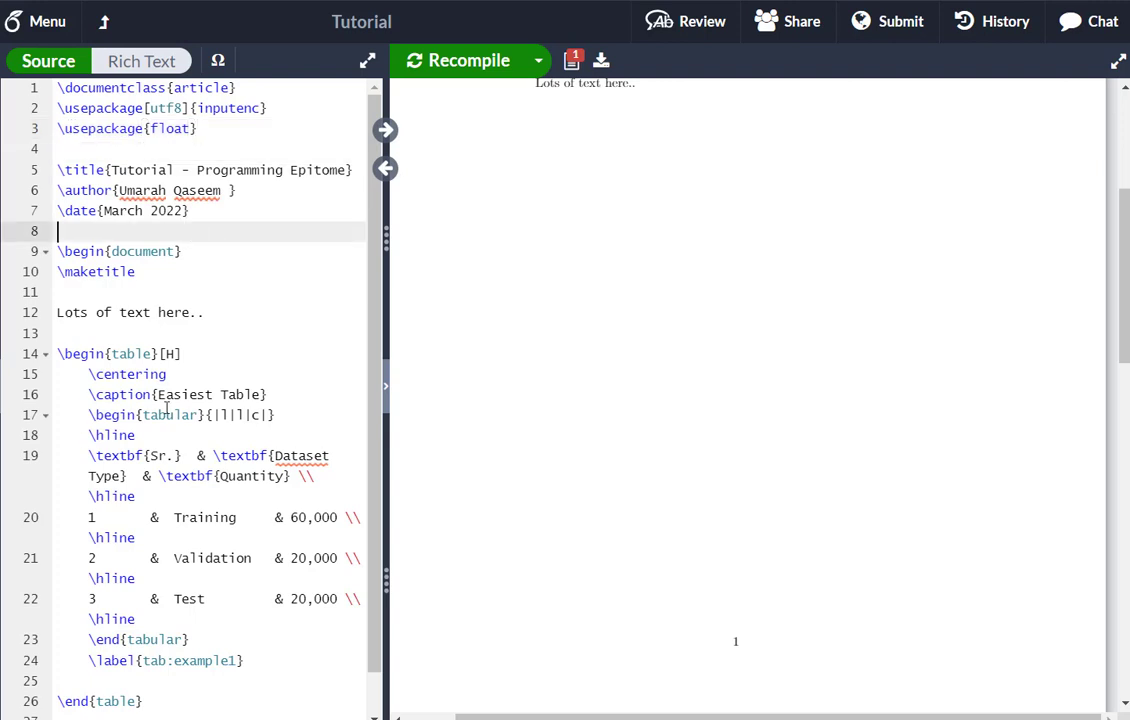
pyautogui.click(170, 356)
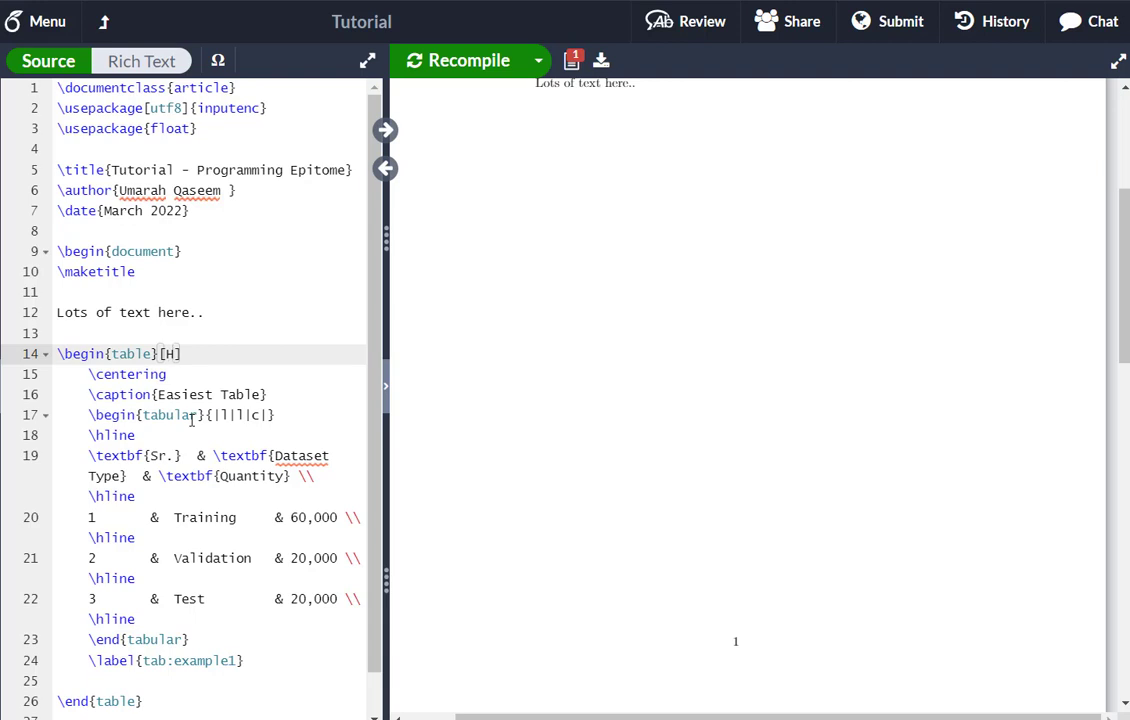
pyautogui.hotkey('ctrl', 's')
# - Check that Table 1: Easiest Table sits right below the text line, then widen the source editor pane
pyautogui.moveTo(577, 127)
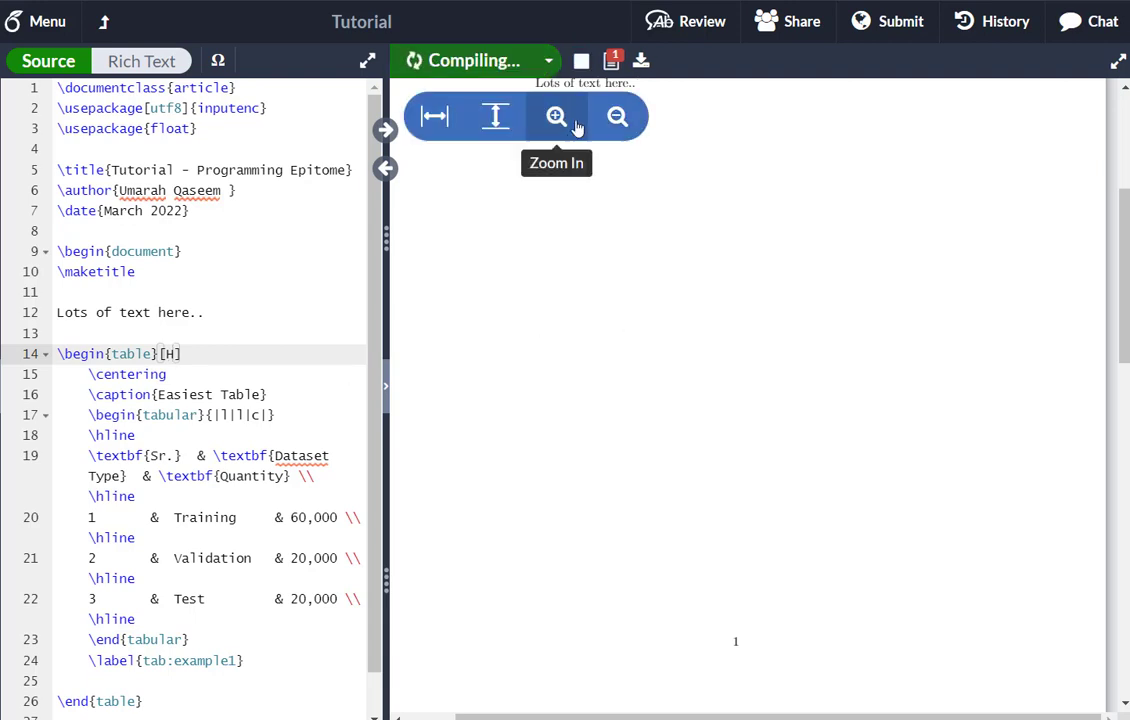
pyautogui.scroll(3, 676, 128)
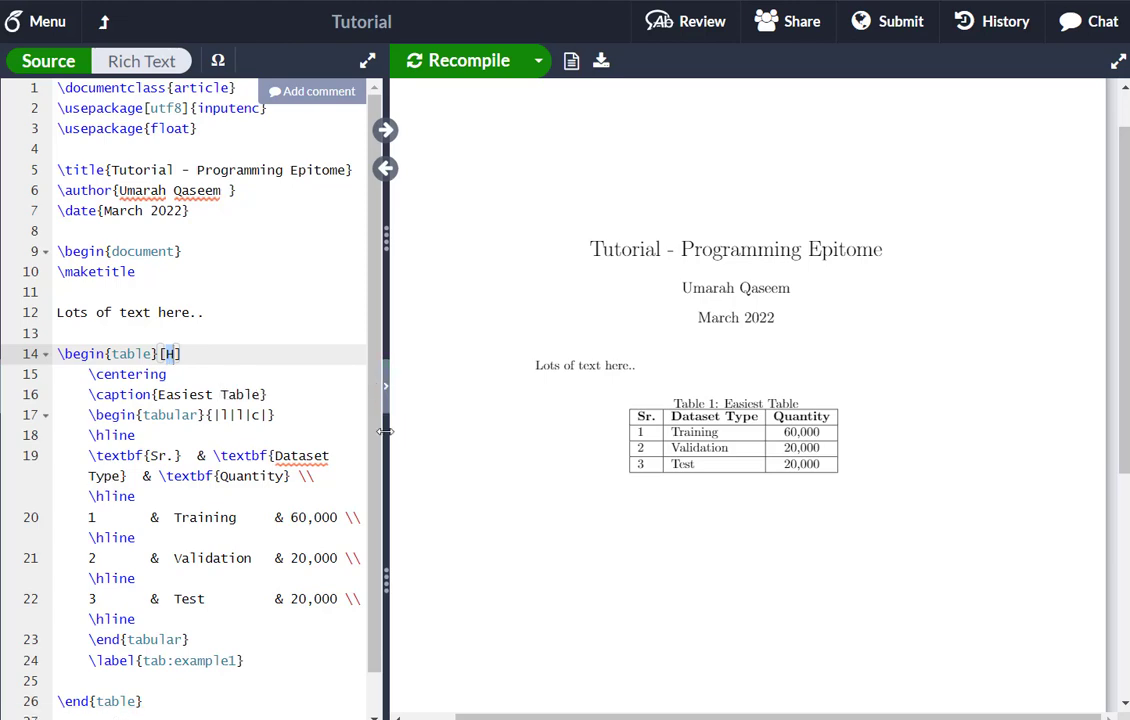
pyautogui.moveTo(385, 431); pyautogui.dragTo(625, 437)
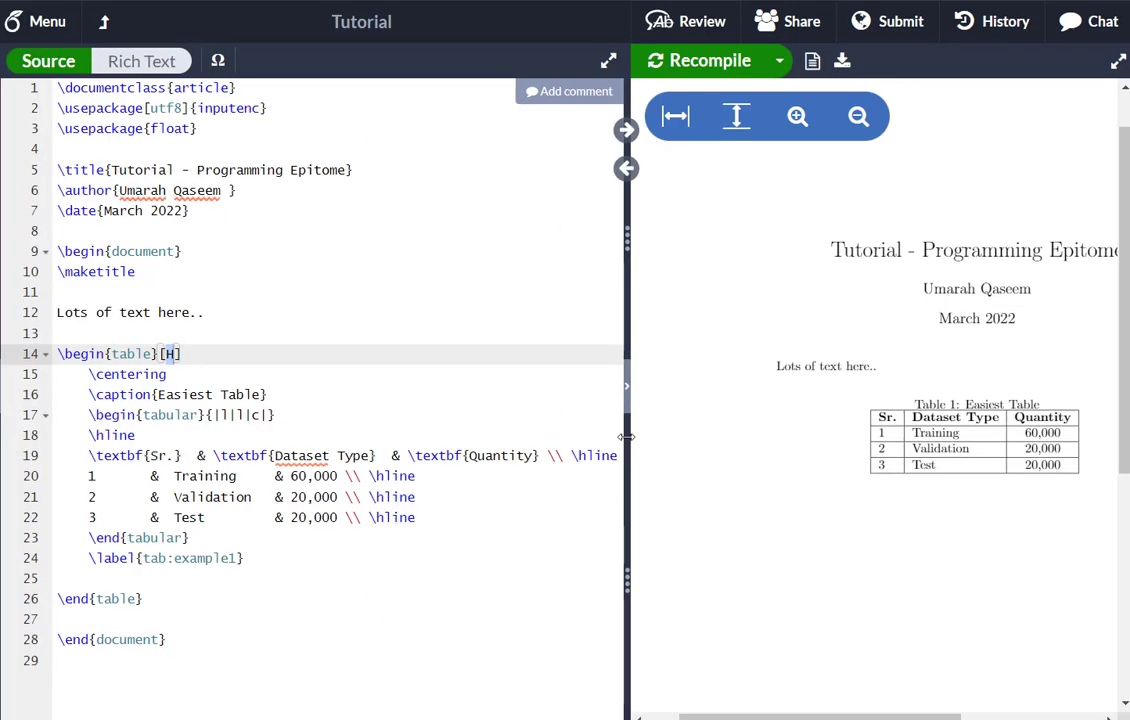